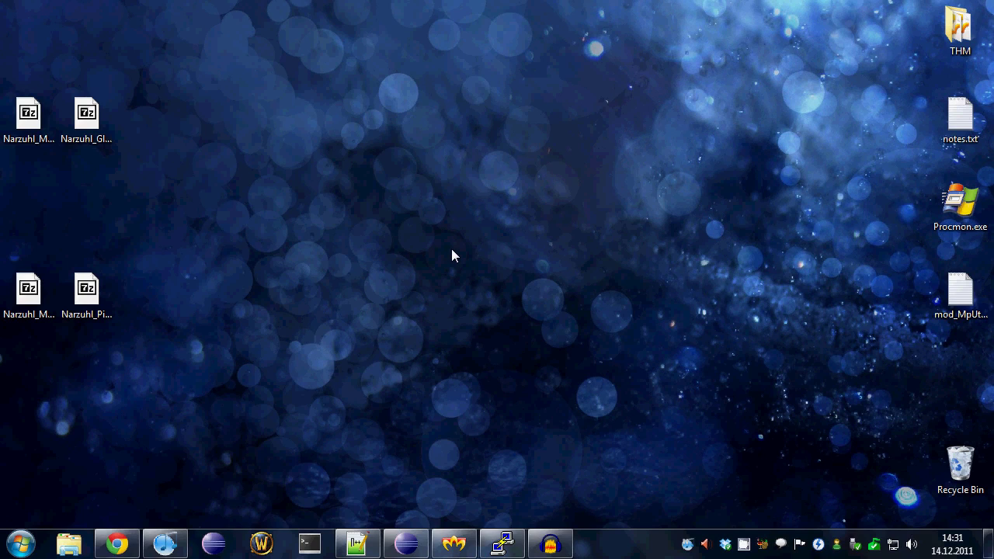
Bring Chrome back to the 7-zip.org page listing the 7-Zip 9.20 downloads
{"action": "left_click", "coordinate": [116, 544]}
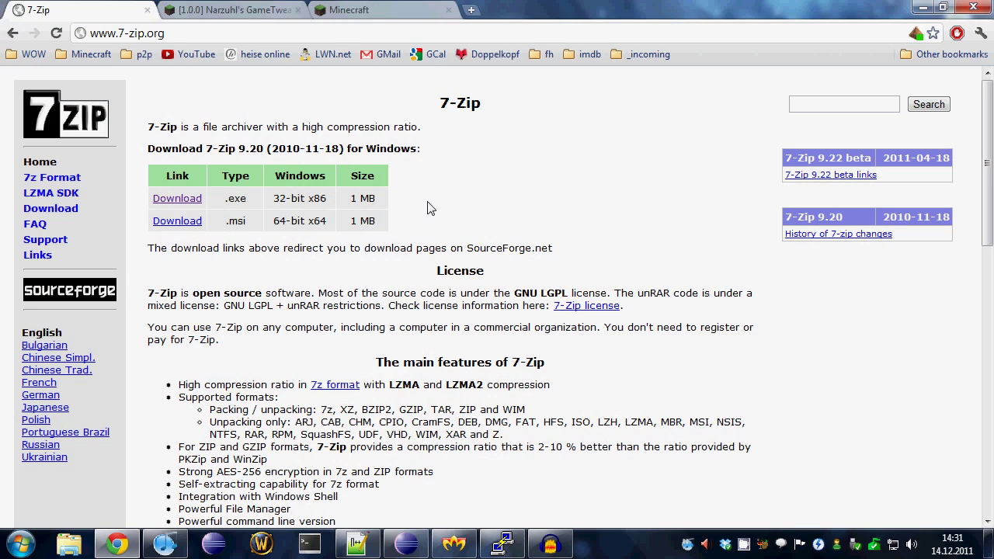
{"action": "left_click_drag", "start_coordinate": [440, 105], "coordinate": [497, 112]}
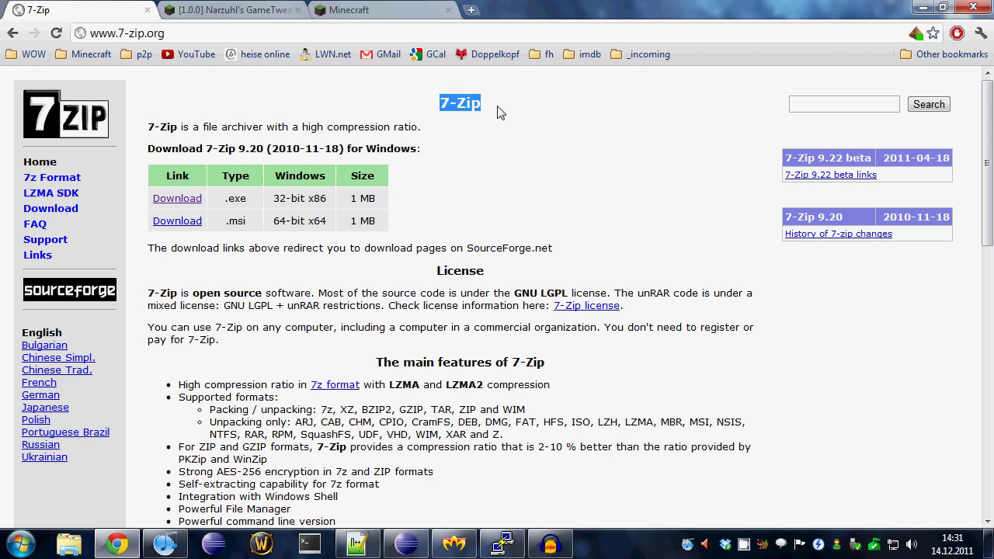
{"action": "left_click", "coordinate": [497, 112]}
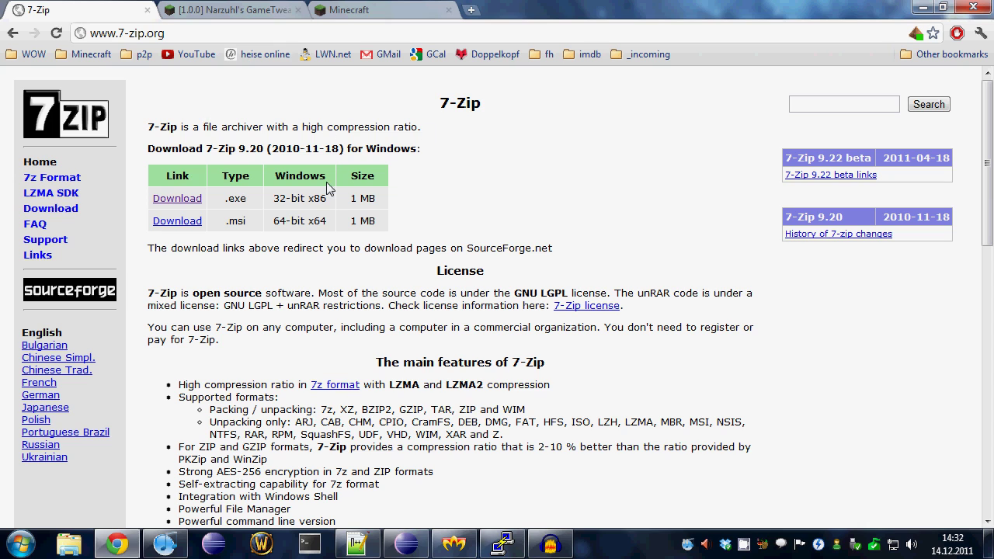
Switch to the Narzuhl's GameTweaks thread and scroll to its Installation and Downloads sections
{"action": "left_click", "coordinate": [233, 11]}
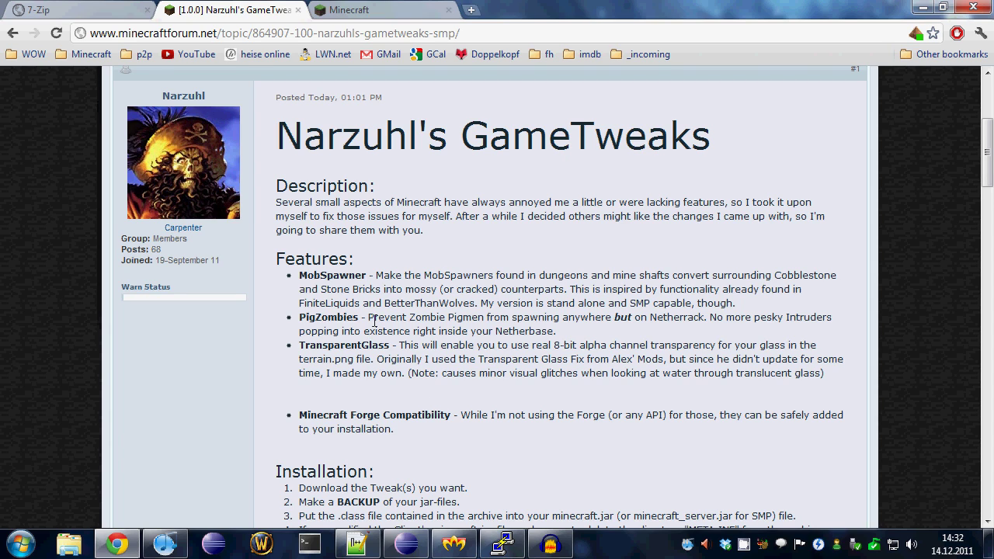
{"action": "scroll", "coordinate": [375, 322], "scroll_direction": "down", "scroll_amount": 1}
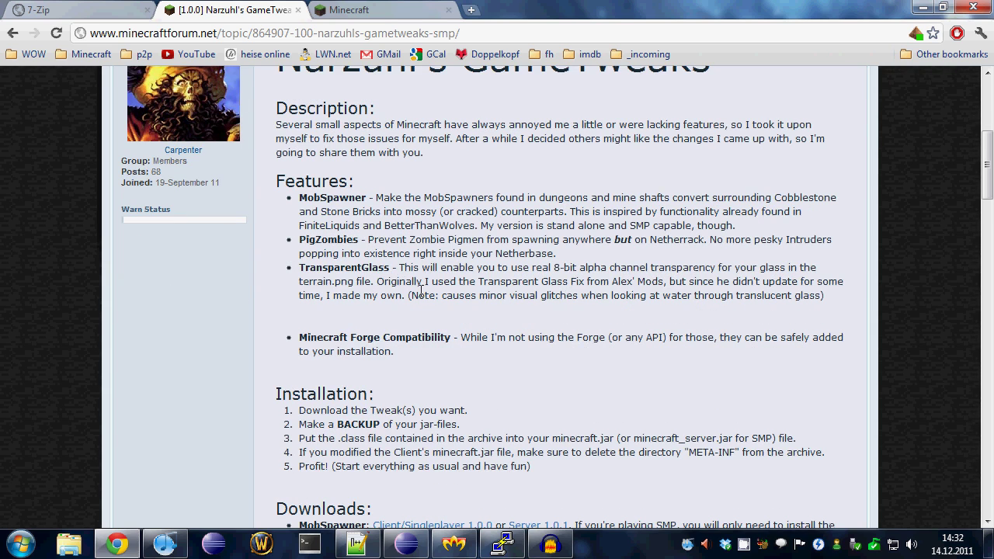
{"action": "scroll", "coordinate": [420, 291], "scroll_direction": "down", "scroll_amount": 2}
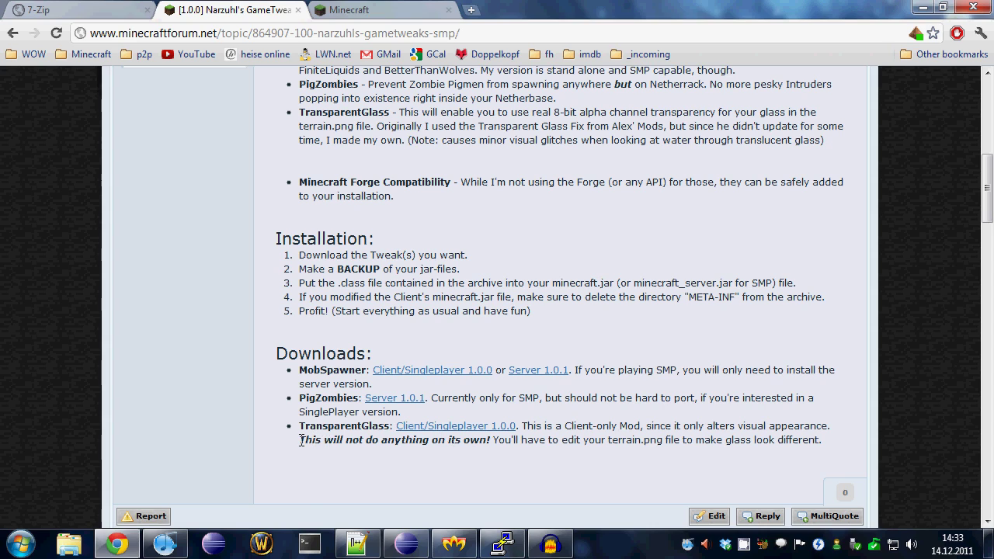
{"action": "left_click_drag", "start_coordinate": [303, 441], "coordinate": [488, 445]}
{"action": "left_click", "coordinate": [497, 446]}
{"action": "left_click_drag", "start_coordinate": [607, 441], "coordinate": [663, 443]}
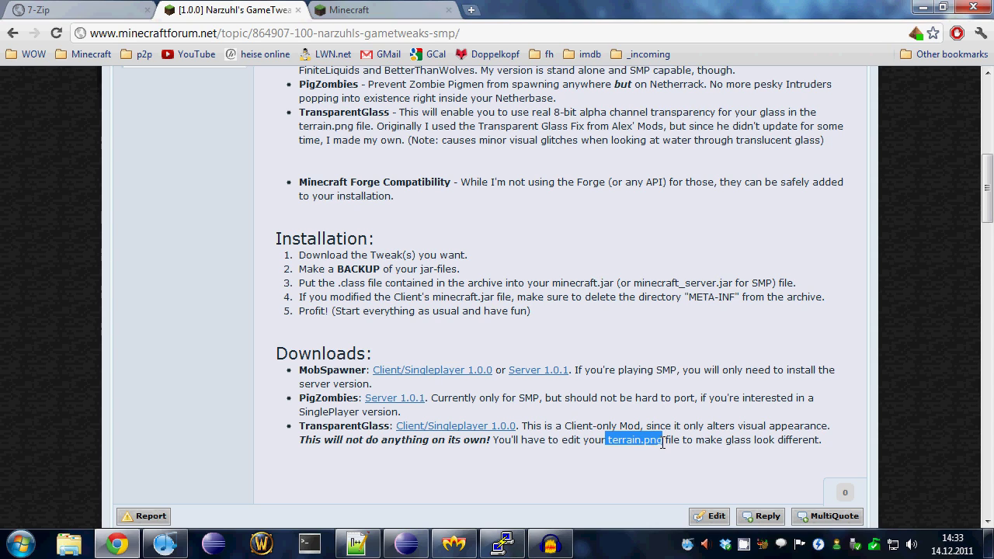
{"action": "left_click", "coordinate": [466, 447]}
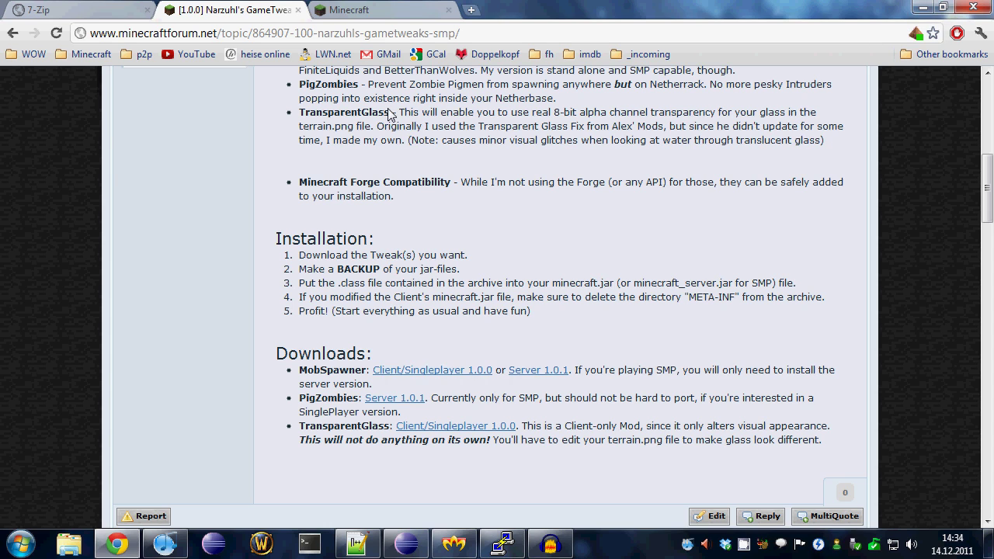
Switch to the minecraft.net tab and open its Download page
{"action": "key", "text": "ctrl+Tab"}
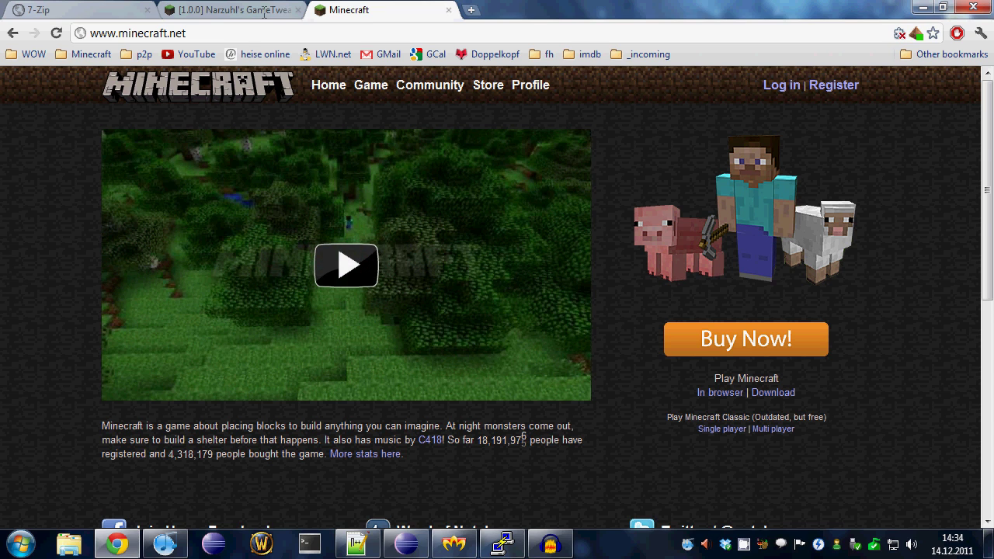
{"action": "key", "text": "ctrl+shift+Tab"}
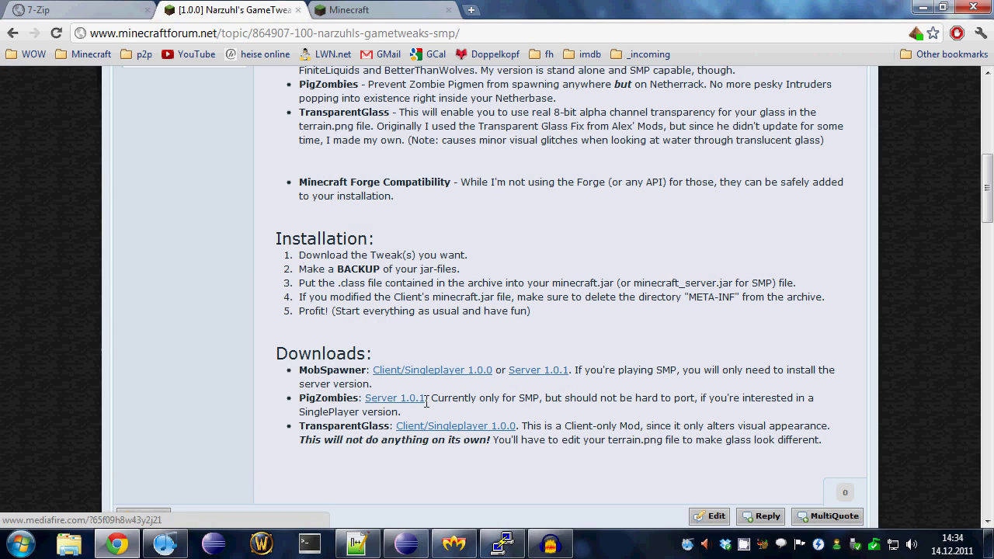
{"action": "key", "text": "ctrl+Tab"}
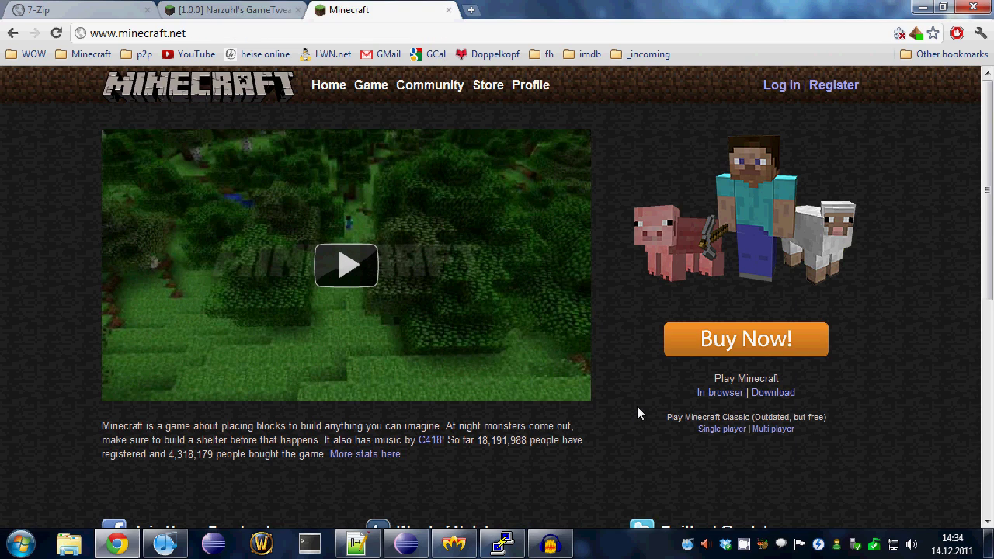
{"action": "left_click", "coordinate": [769, 395]}
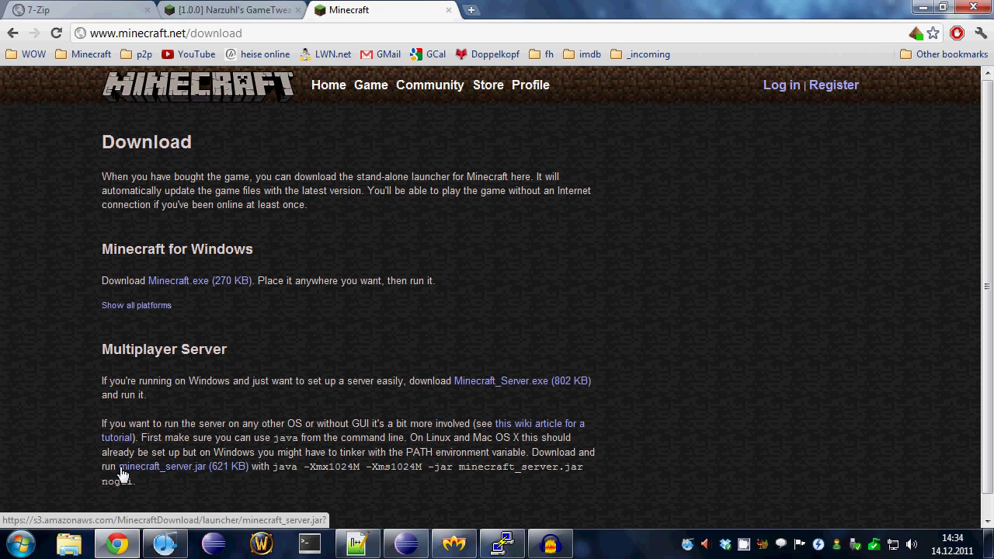
Start downloading minecraft_server.jar (621 KB)
{"action": "left_click_drag", "start_coordinate": [118, 468], "coordinate": [248, 466]}
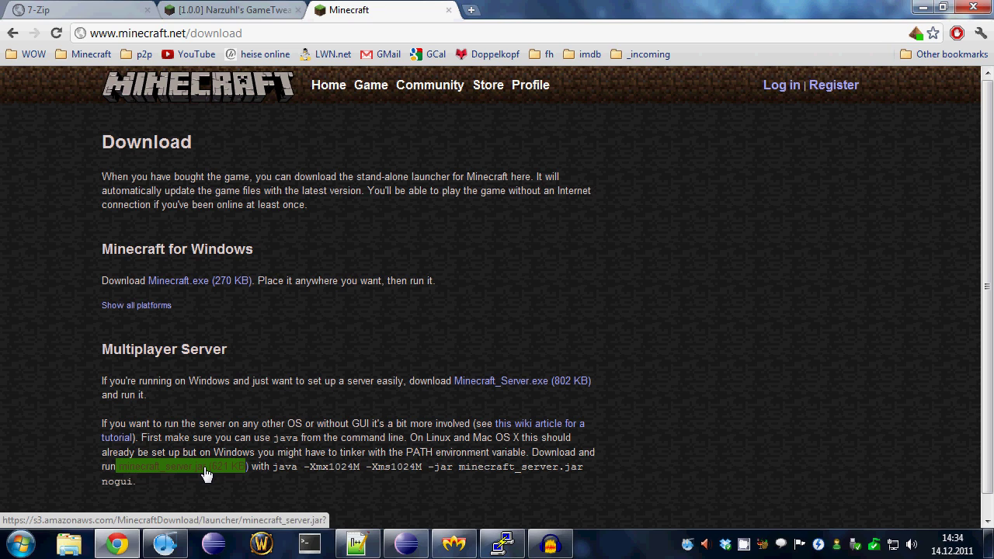
{"action": "left_click", "coordinate": [392, 396]}
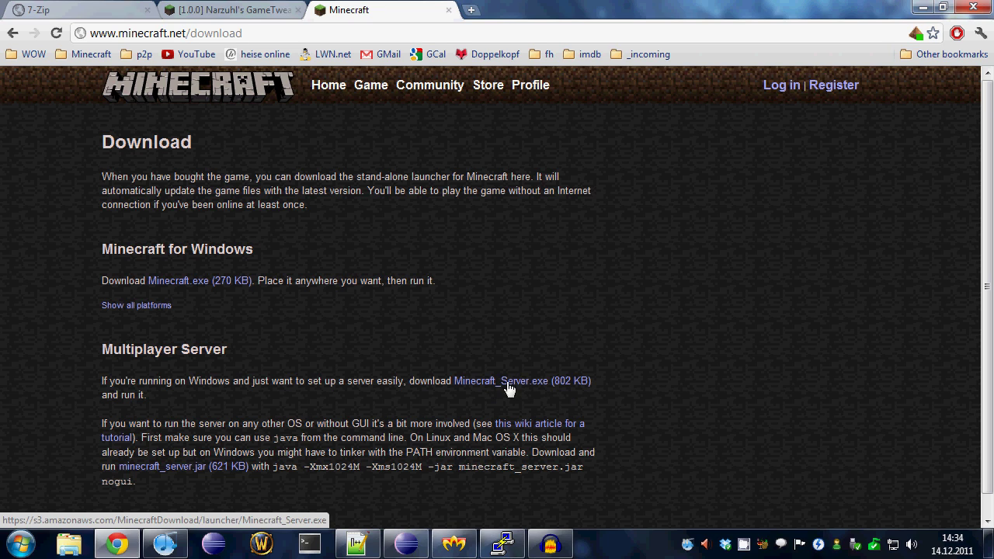
{"action": "left_click", "coordinate": [179, 473]}
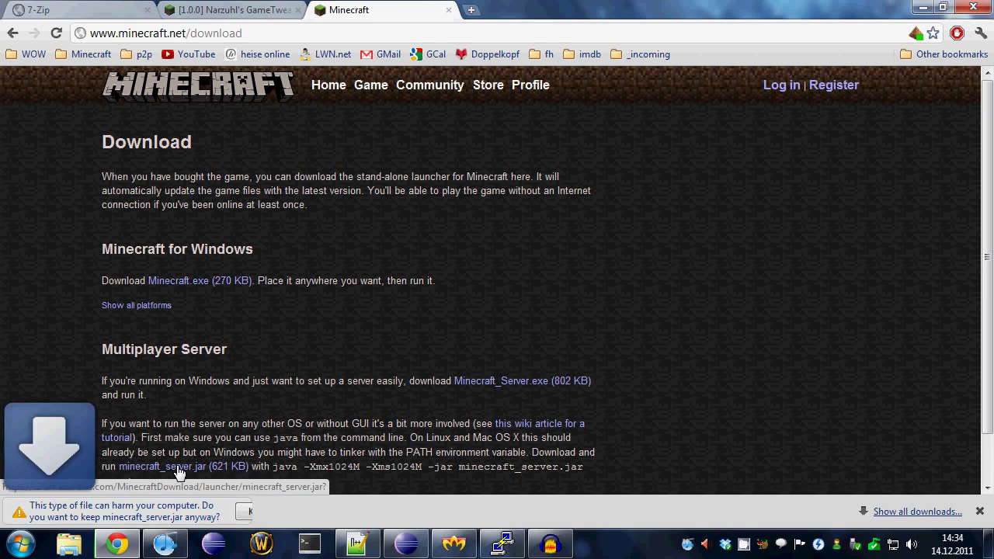
Keep the minecraft_server.jar download and show it in its folder
{"action": "left_click", "coordinate": [258, 511]}
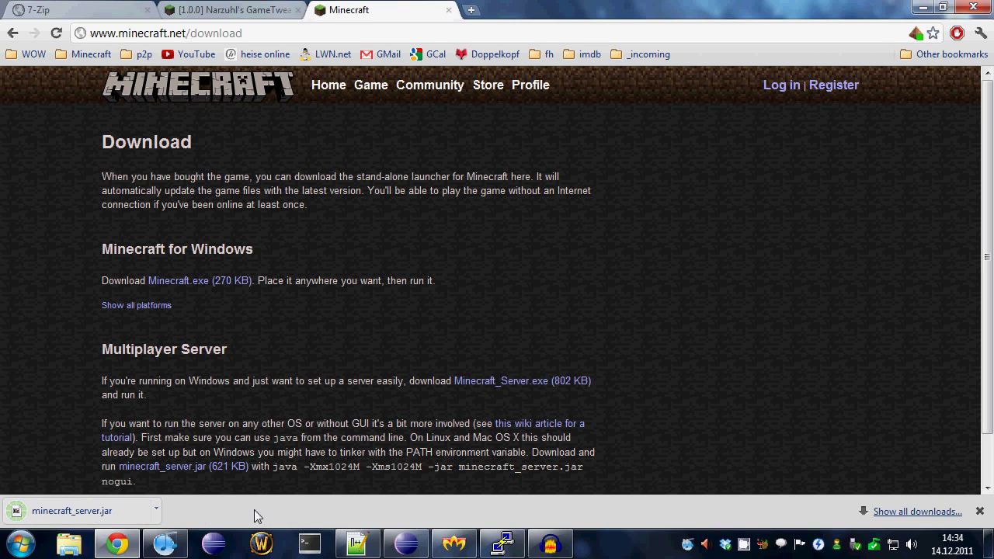
{"action": "left_click", "coordinate": [157, 512]}
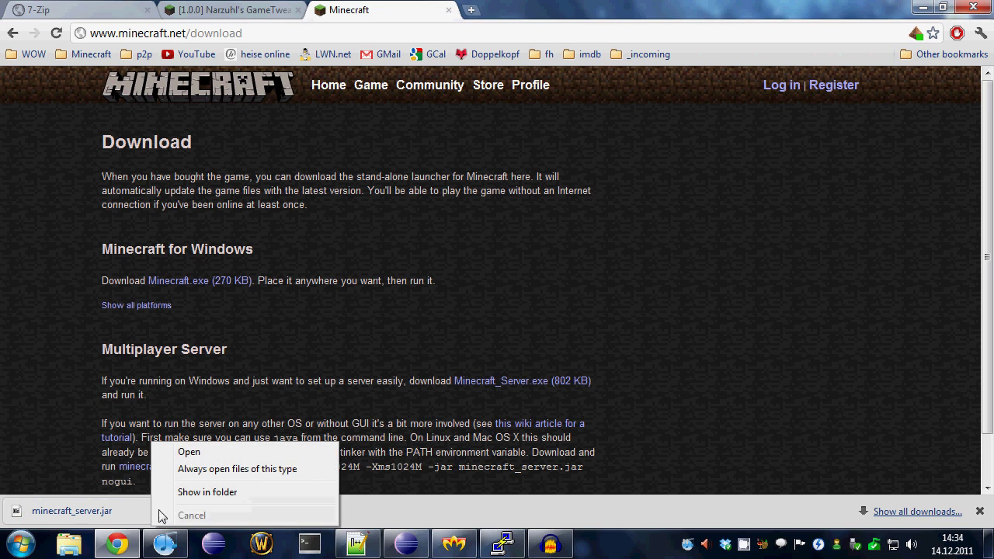
{"action": "left_click", "coordinate": [193, 499]}
{"action": "left_click", "coordinate": [204, 493]}
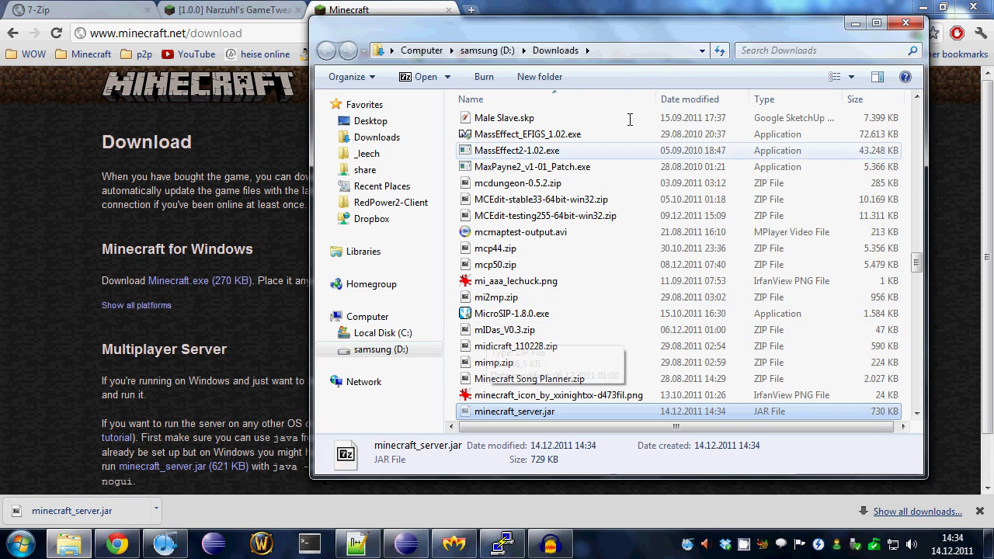
Put minecraft_server.jar on the Desktop, then close Explorer and the downloads bar
{"action": "left_click", "coordinate": [371, 120]}
{"action": "key", "text": "ctrl+v"}
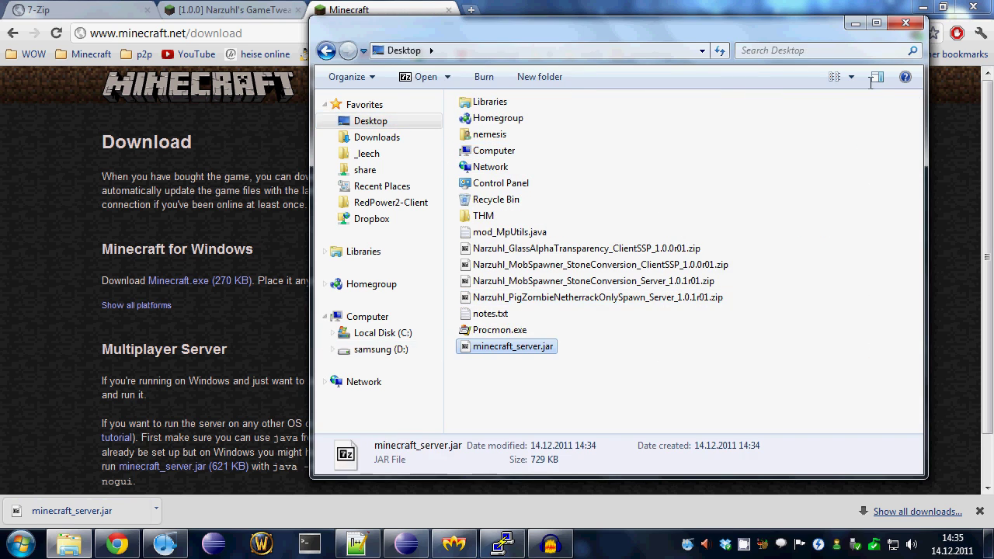
{"action": "left_click", "coordinate": [906, 23]}
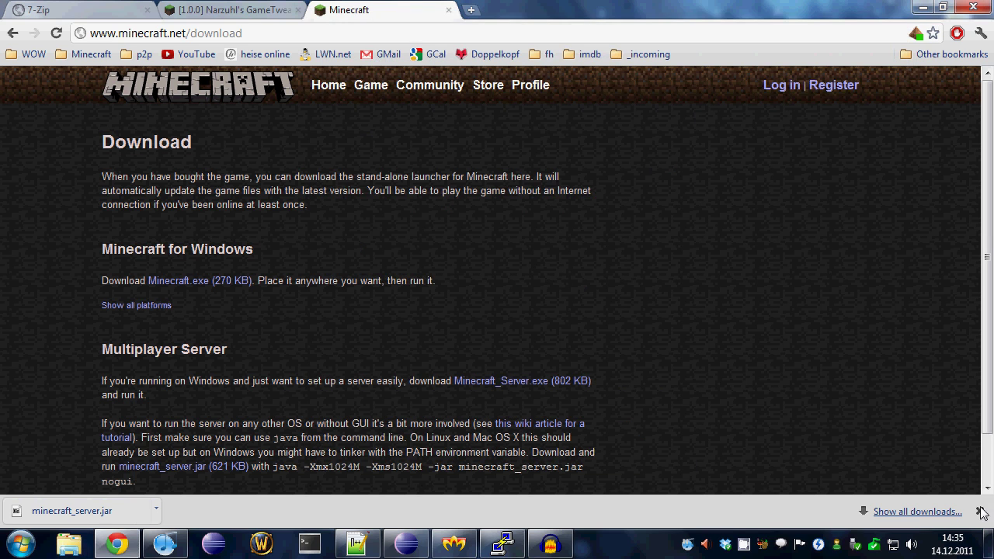
{"action": "left_click", "coordinate": [980, 511]}
Move minecraft_server.jar to the desktop's lower left and open %appdata% from Start search
{"action": "left_click", "coordinate": [922, 9]}
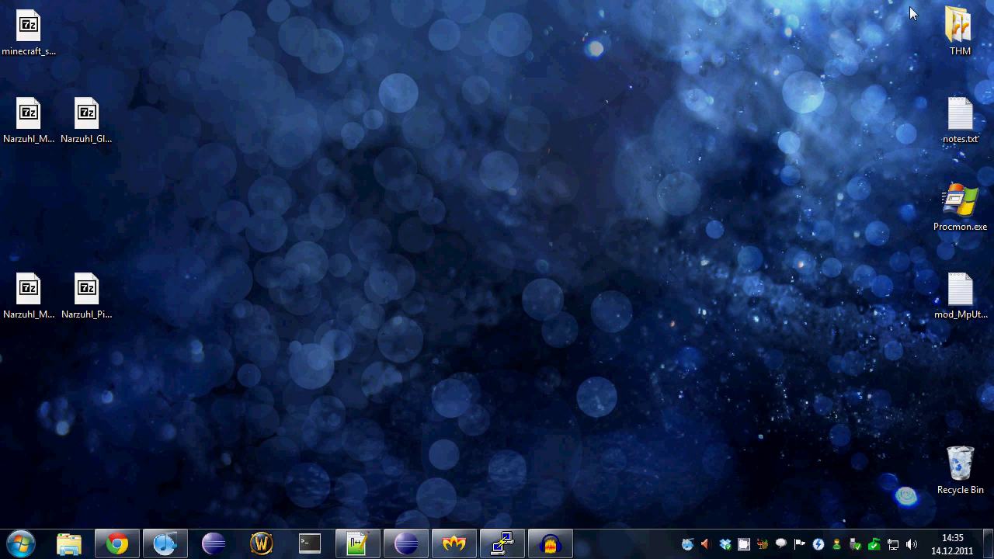
{"action": "left_click_drag", "start_coordinate": [28, 31], "coordinate": [31, 474]}
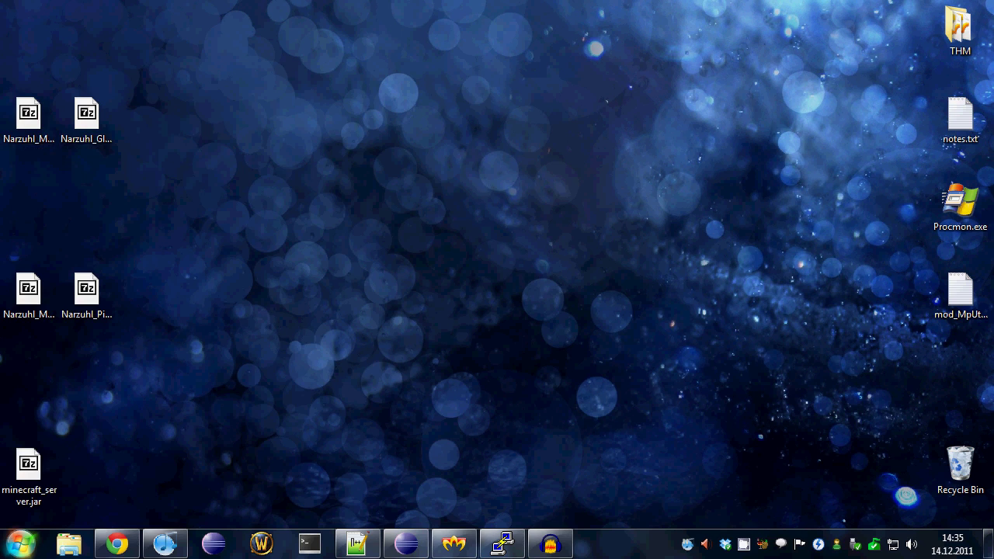
{"action": "left_click", "coordinate": [21, 544]}
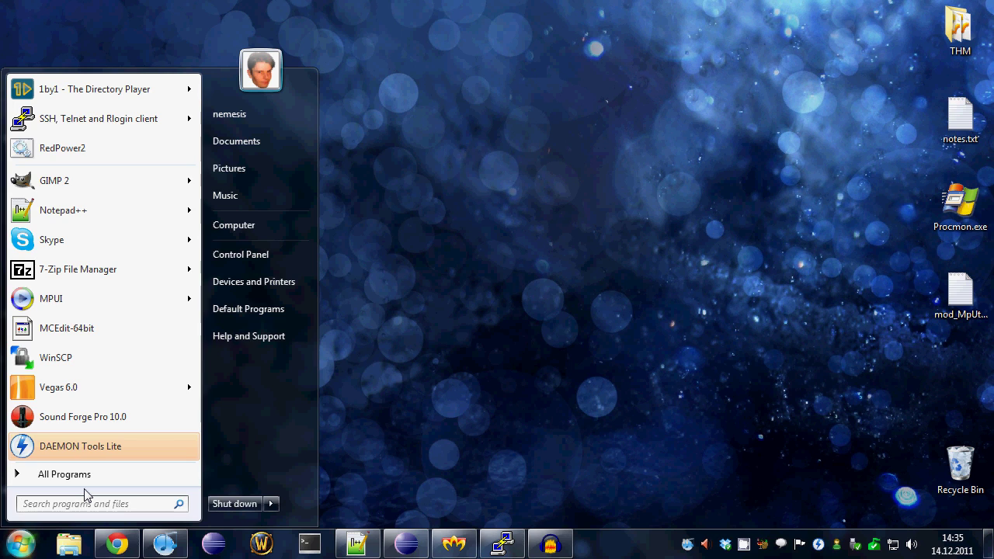
{"action": "type", "text": "%a"}
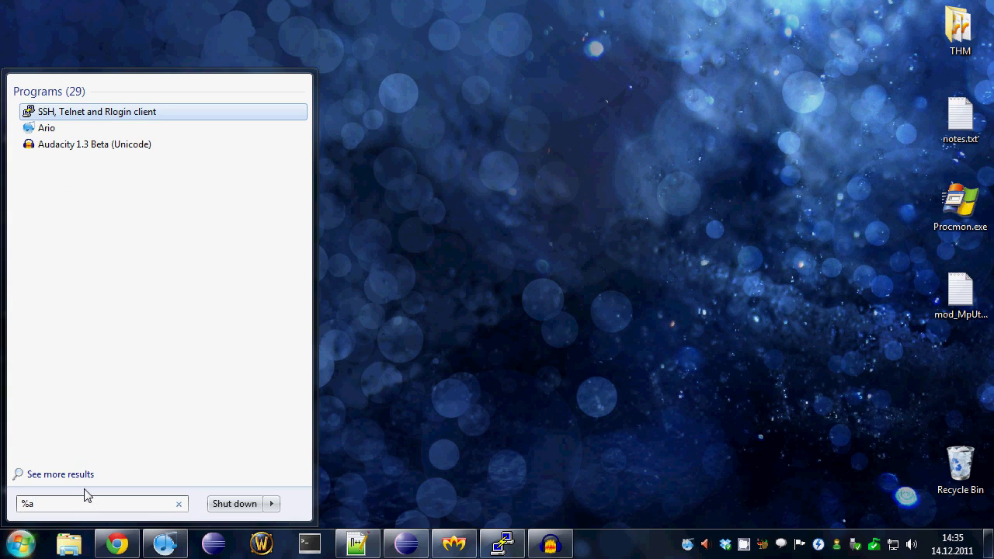
{"action": "type", "text": "ppdata%"}
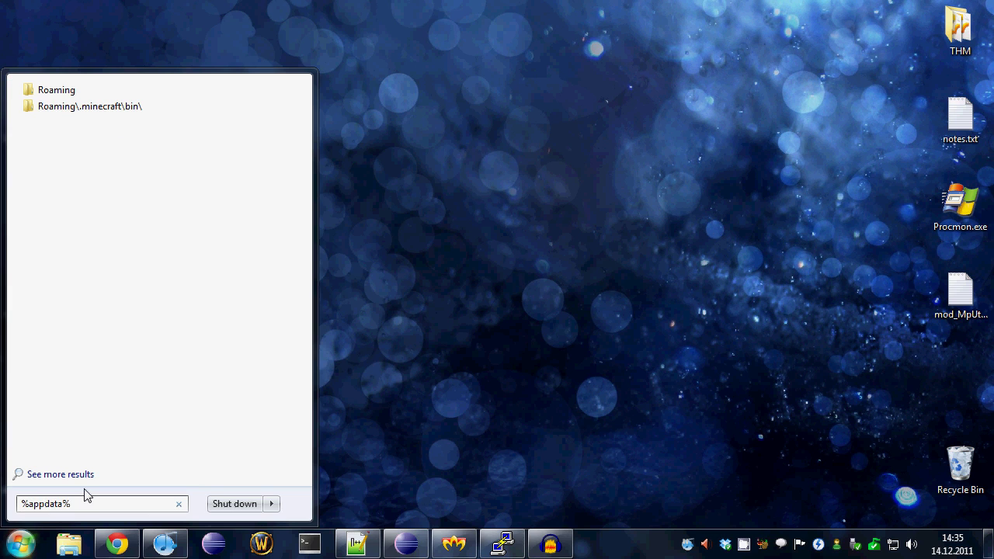
{"action": "key", "text": "Return"}
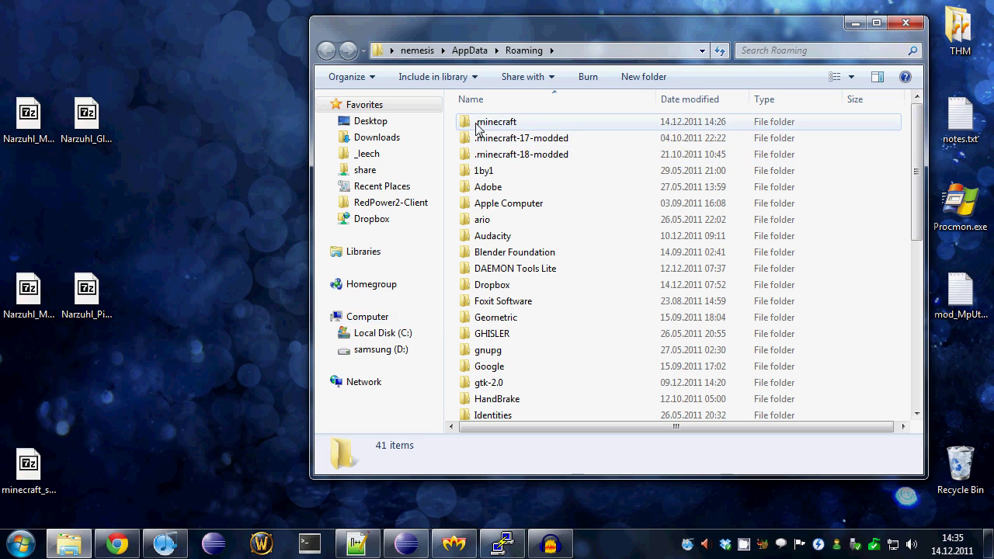
Go to .minecraft\bin and make a copy of minecraft.jar
{"action": "double_click", "coordinate": [546, 126]}
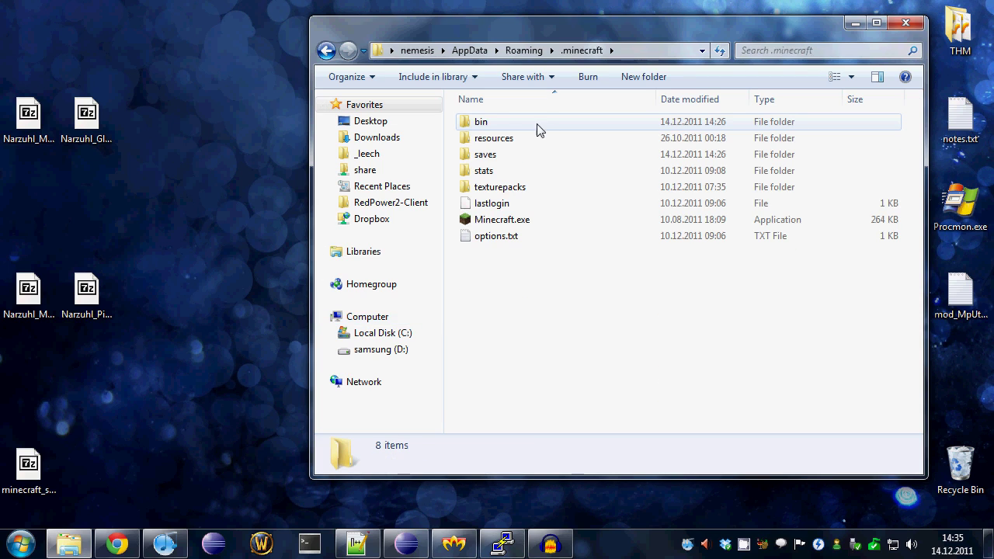
{"action": "double_click", "coordinate": [481, 124]}
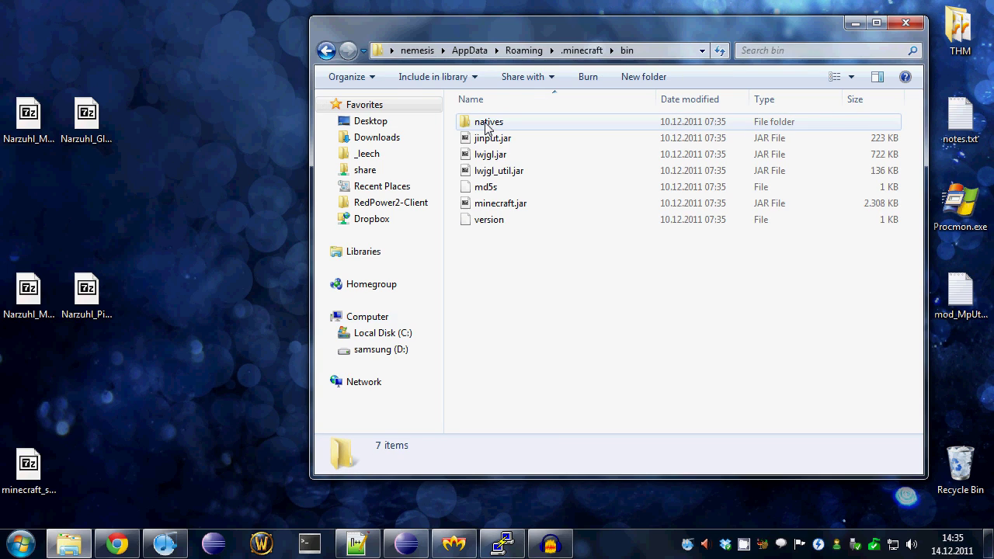
{"action": "left_click", "coordinate": [509, 210]}
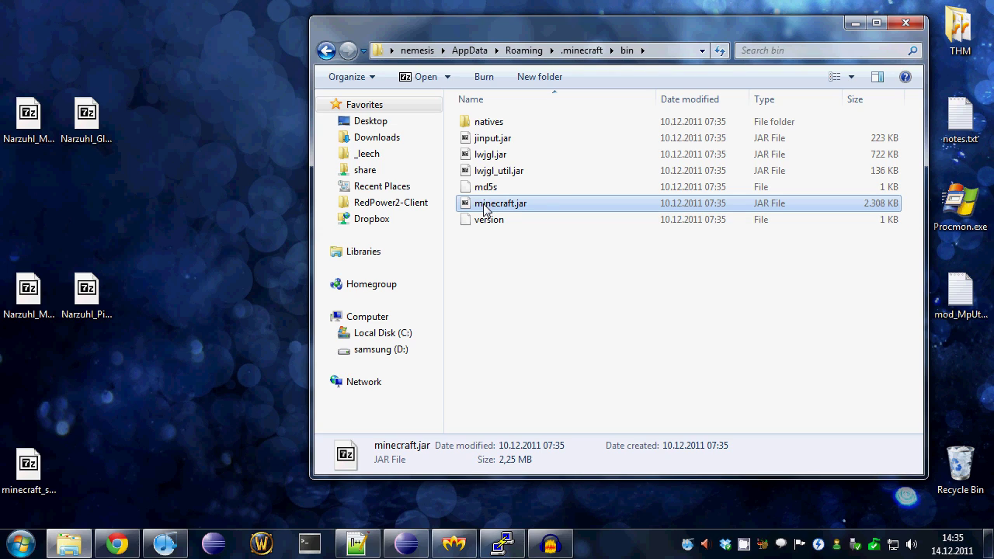
{"action": "left_click_drag", "start_coordinate": [485, 209], "coordinate": [536, 282]}
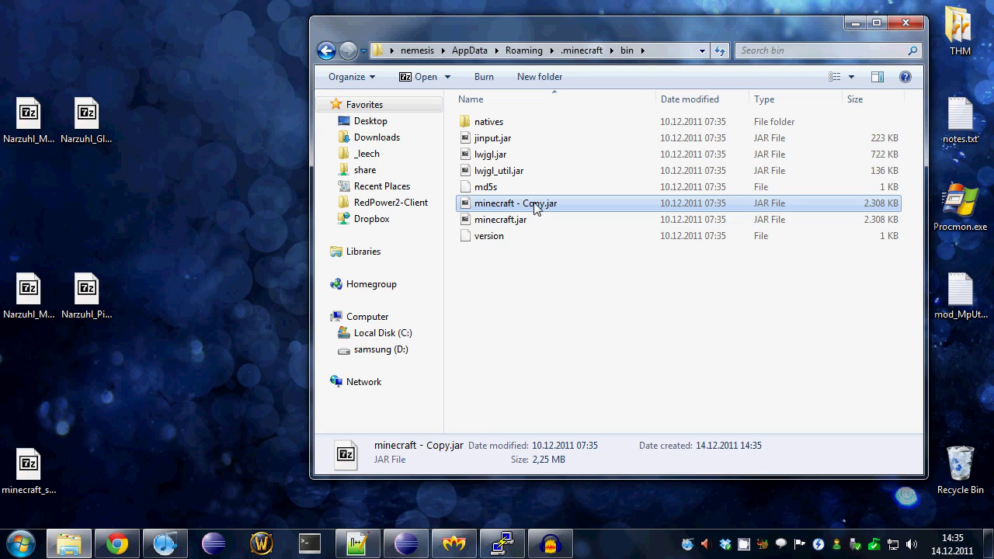
Rename the copy to minecraft-1.0.0-vanilla.jar
{"action": "key", "text": "F2"}
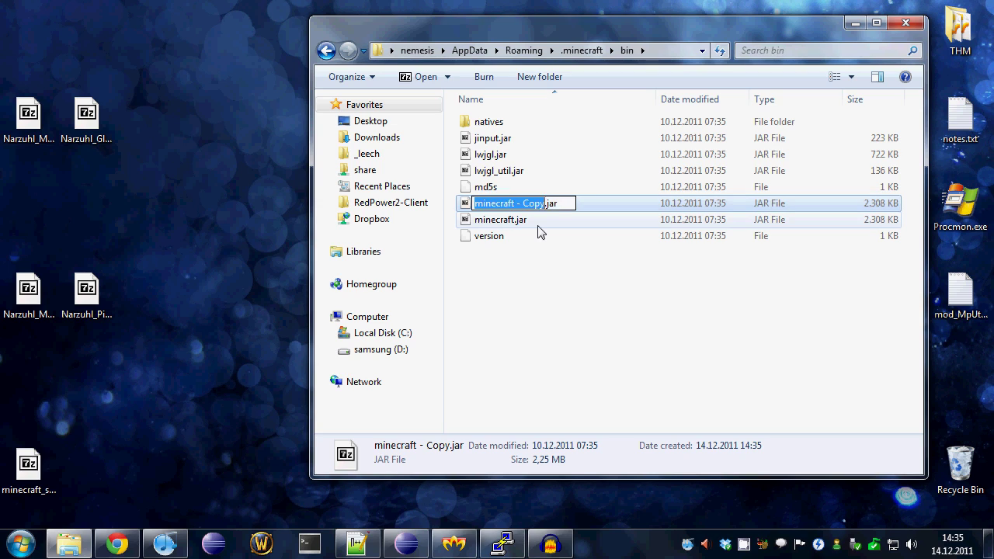
{"action": "key", "text": "Right"}
{"action": "key", "text": "BackSpace"}
{"action": "key", "text": "BackSpace"}
{"action": "key", "text": "BackSpace"}
{"action": "key", "text": "BackSpace"}
{"action": "key", "text": "BackSpace"}
{"action": "key", "text": "BackSpace"}
{"action": "key", "text": "BackSpace"}
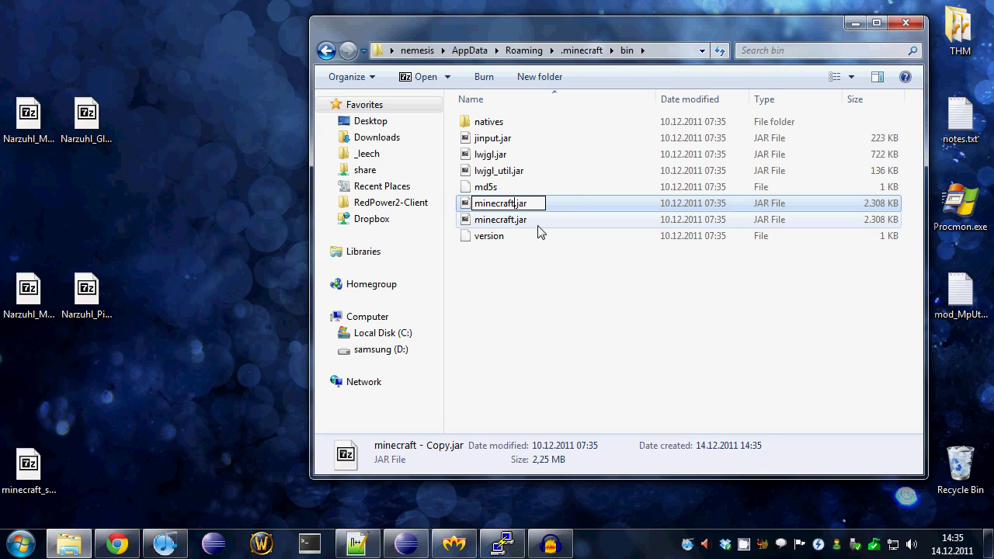
{"action": "type", "text": "-1.0.0-va"}
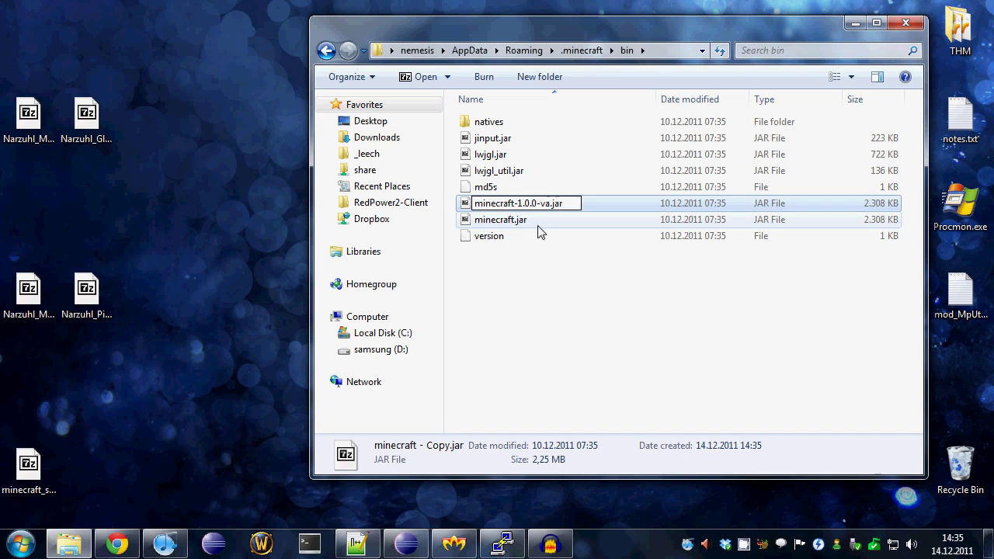
{"action": "type", "text": "nilla"}
{"action": "key", "text": "Return"}
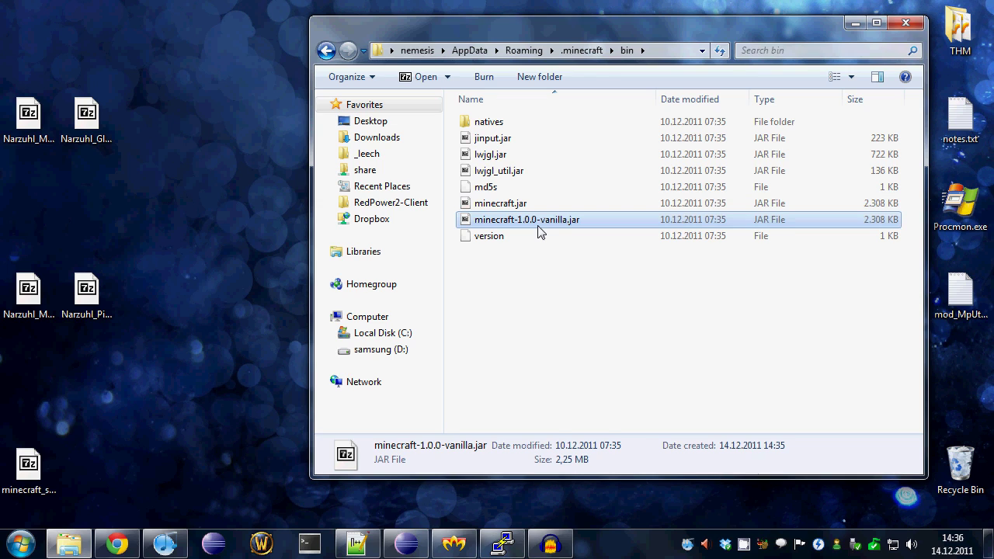
Open the original minecraft.jar as an archive in 7-Zip
{"action": "key", "text": "Up"}
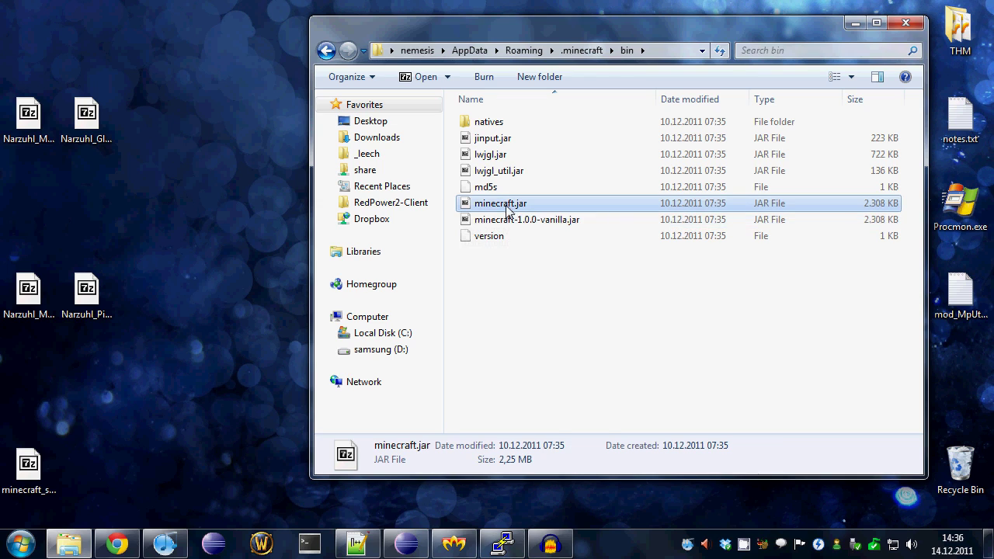
{"action": "right_click", "coordinate": [507, 206]}
{"action": "mouse_move", "coordinate": [544, 236]}
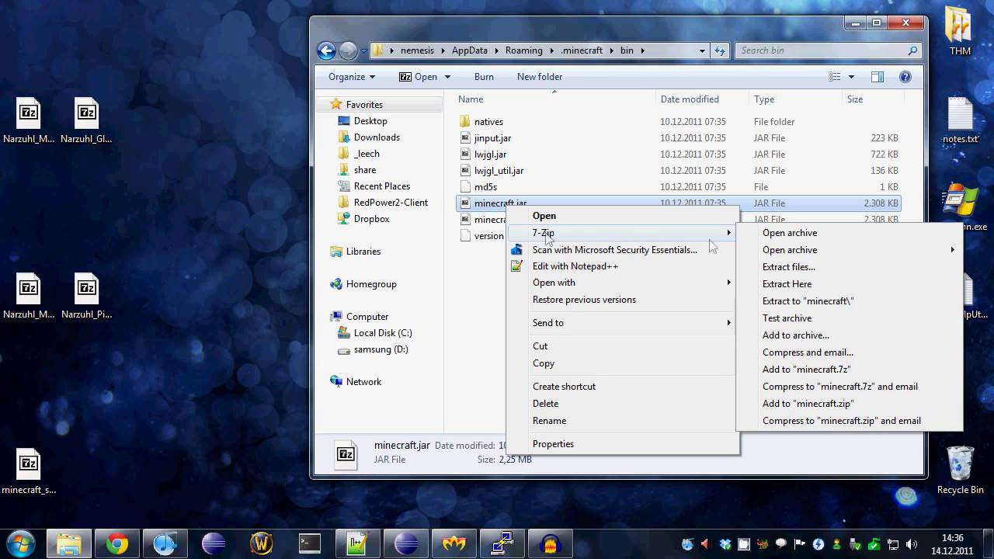
{"action": "left_click", "coordinate": [812, 236]}
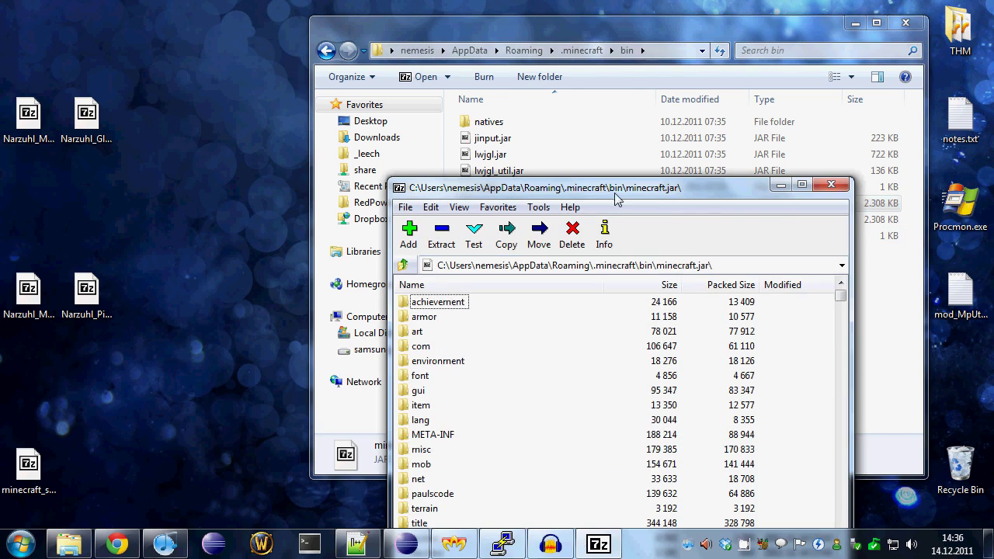
Delete the META-INF folder and its contents from minecraft.jar
{"action": "left_click_drag", "start_coordinate": [618, 191], "coordinate": [683, 6]}
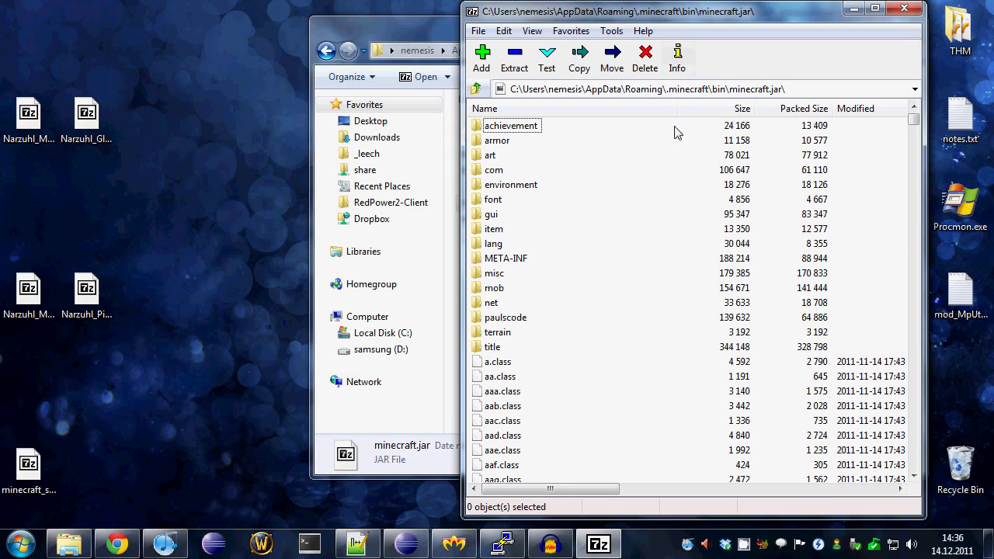
{"action": "left_click", "coordinate": [516, 258]}
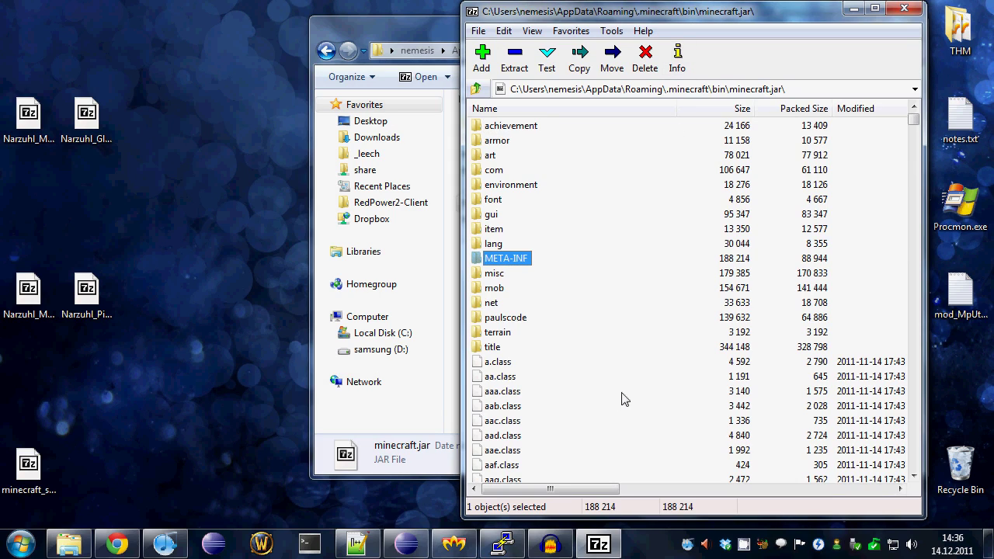
{"action": "key", "text": "Delete"}
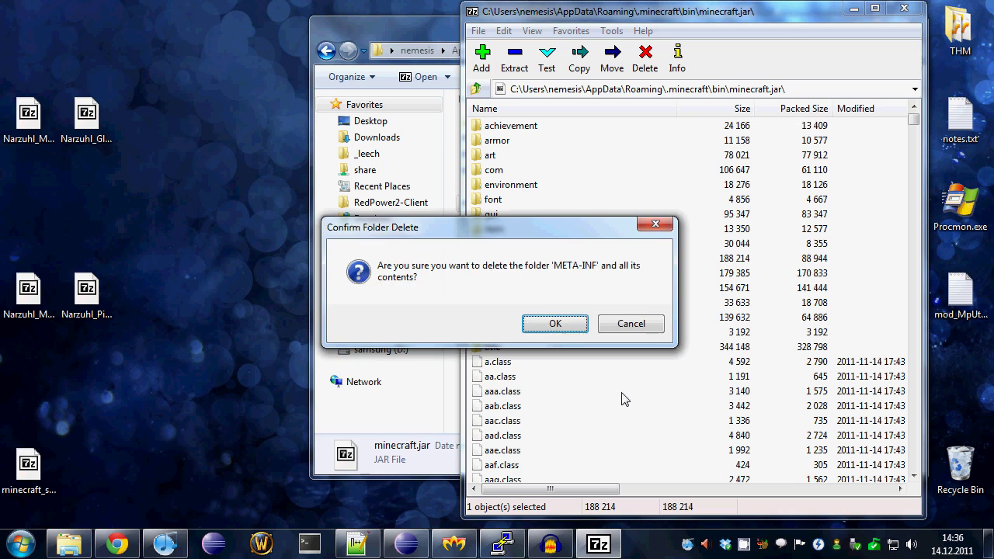
{"action": "left_click", "coordinate": [558, 322]}
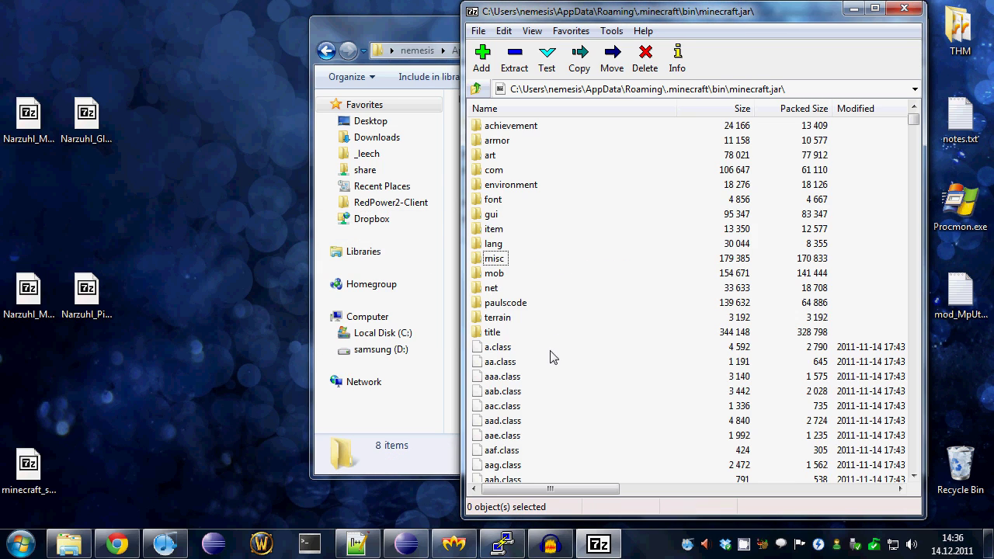
{"action": "left_click", "coordinate": [29, 116]}
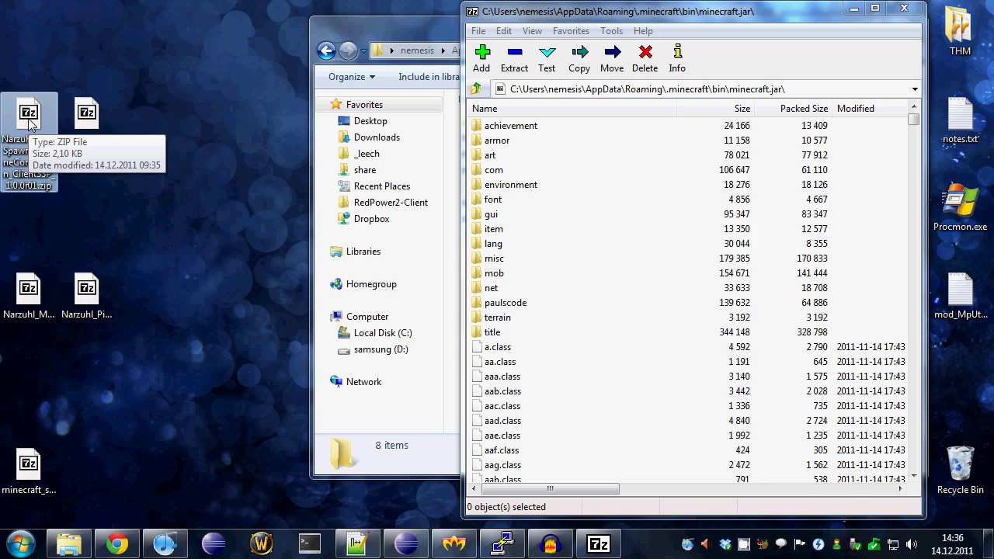
Copy ze.class from the mob spawner mod zip into minecraft.jar
{"action": "double_click", "coordinate": [29, 116]}
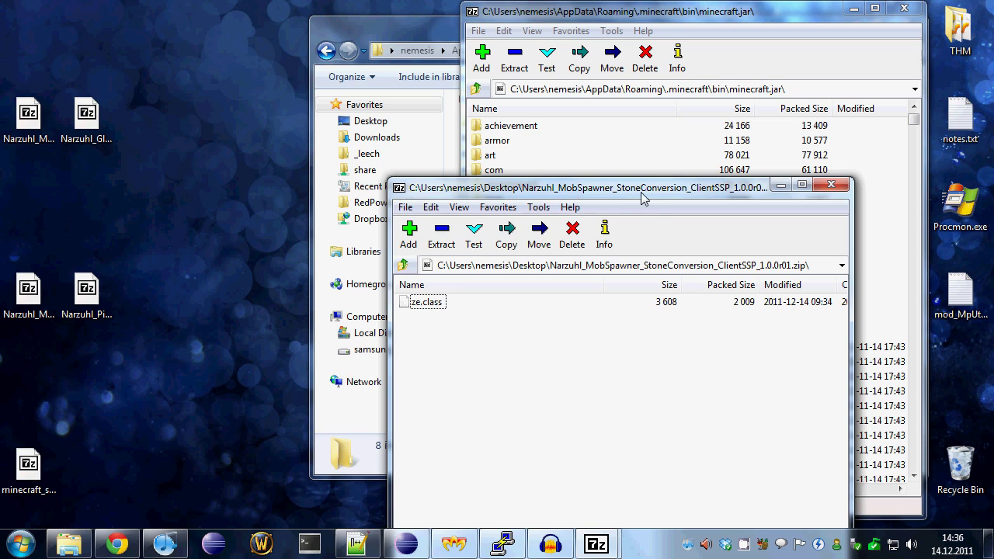
{"action": "left_click_drag", "start_coordinate": [629, 196], "coordinate": [245, 25]}
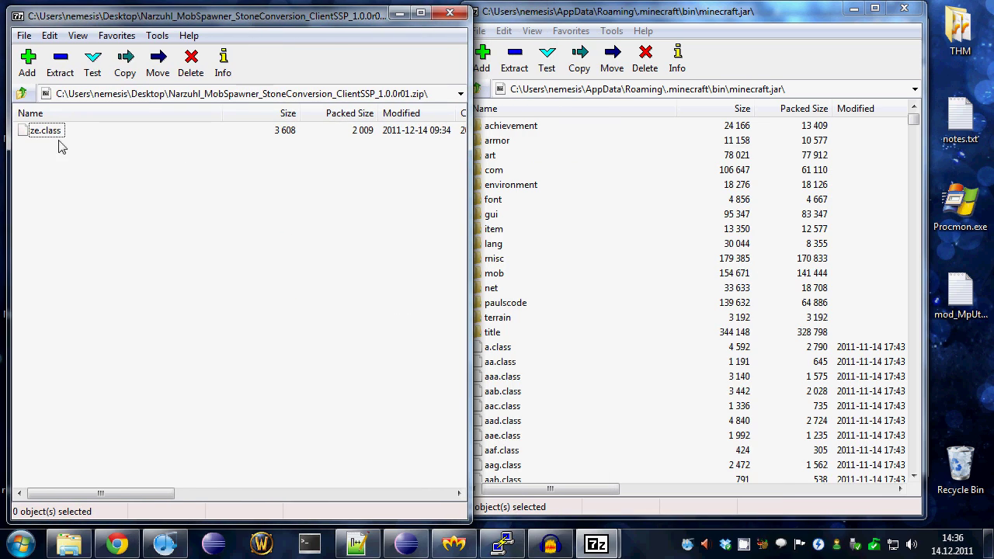
{"action": "left_click_drag", "start_coordinate": [525, 18], "coordinate": [542, 24]}
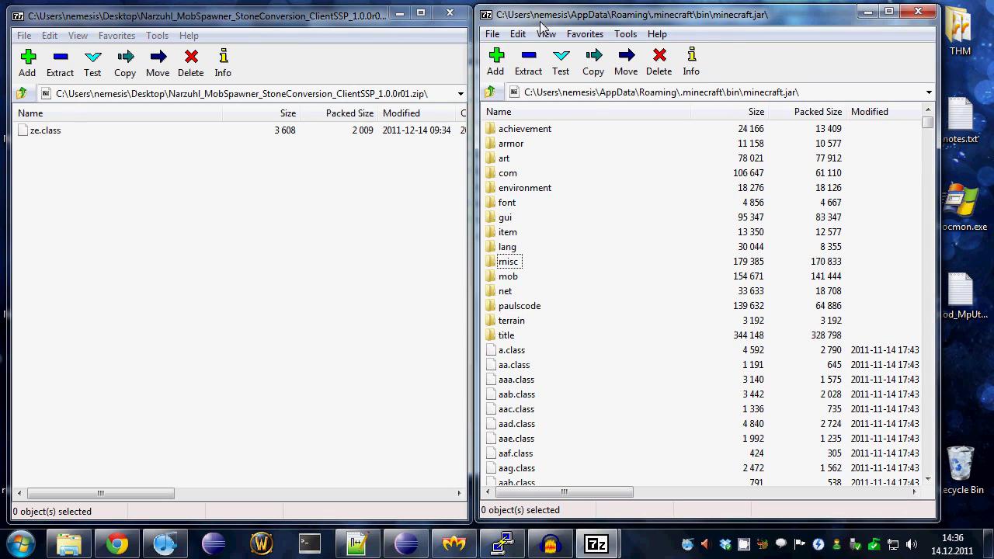
{"action": "left_click", "coordinate": [332, 291]}
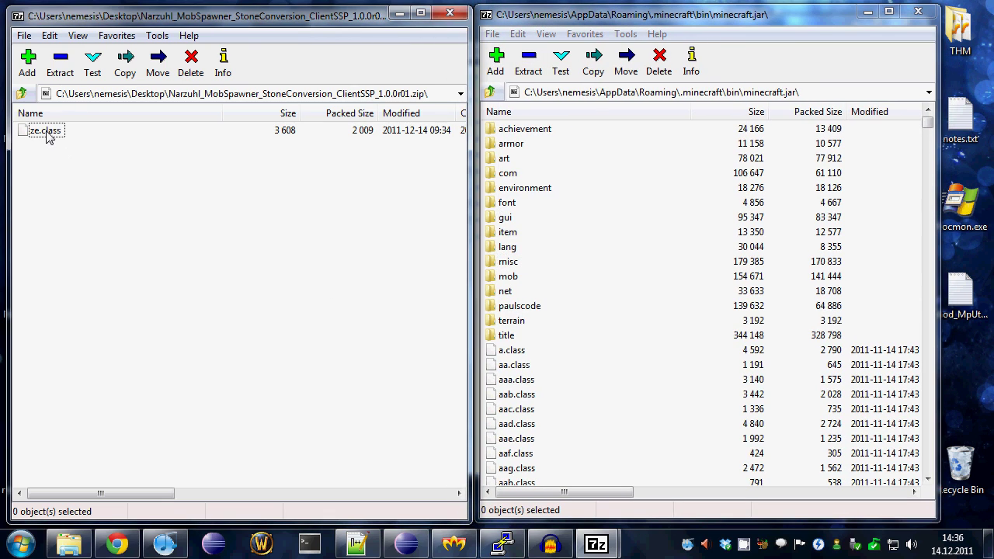
{"action": "left_click_drag", "start_coordinate": [48, 134], "coordinate": [589, 419]}
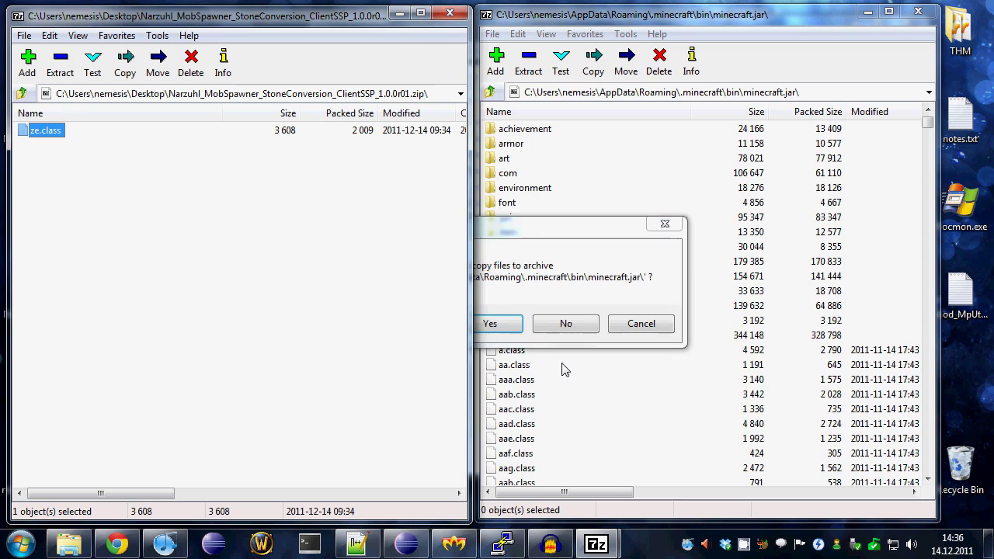
{"action": "left_click", "coordinate": [496, 325]}
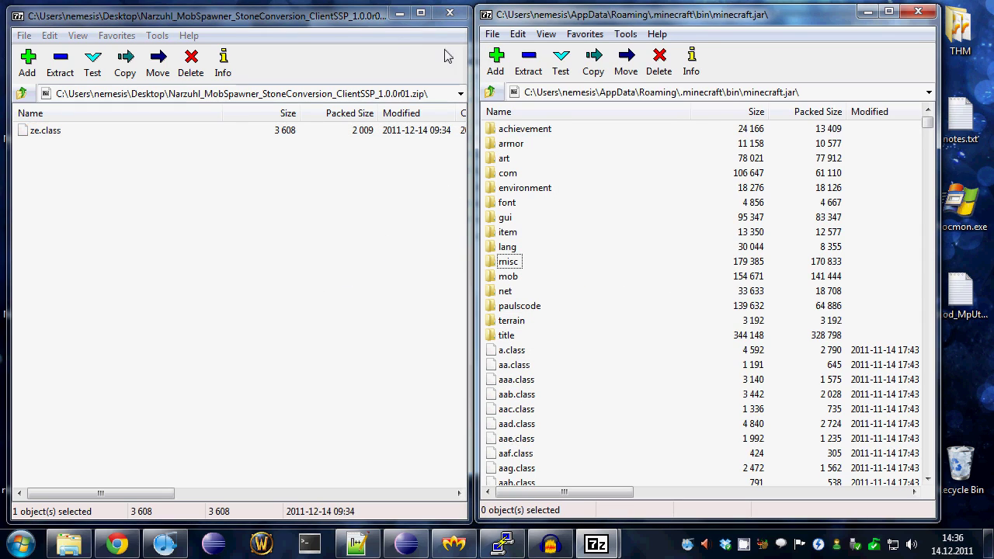
{"action": "left_click", "coordinate": [449, 13]}
Copy aho.class from the glass transparency mod zip into minecraft.jar
{"action": "left_click", "coordinate": [95, 115]}
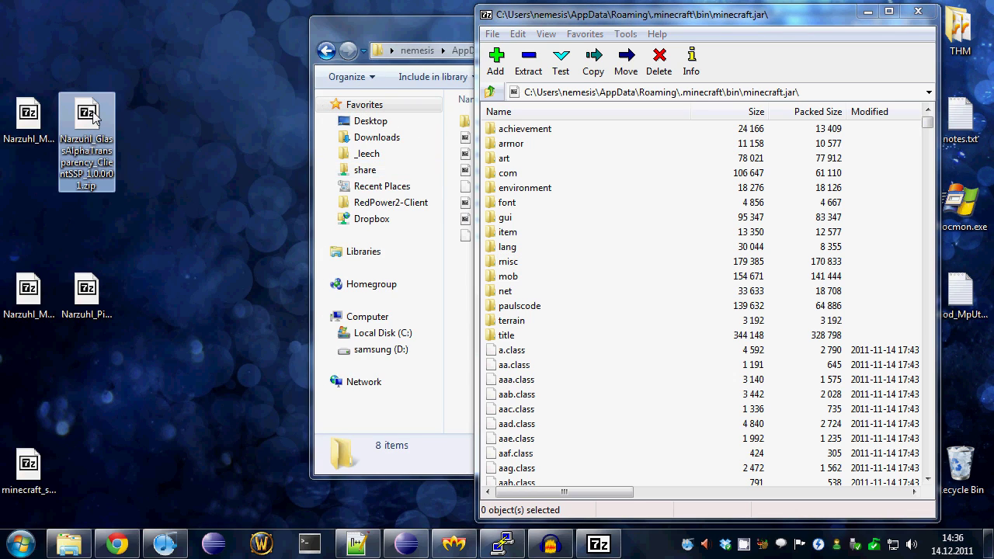
{"action": "double_click", "coordinate": [94, 115]}
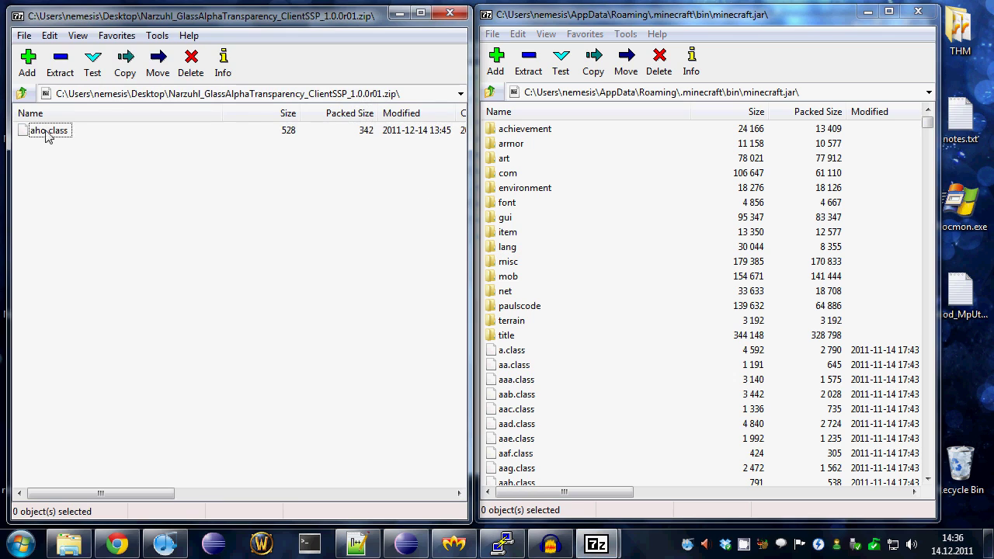
{"action": "left_click_drag", "start_coordinate": [47, 131], "coordinate": [624, 417]}
{"action": "left_click", "coordinate": [466, 325]}
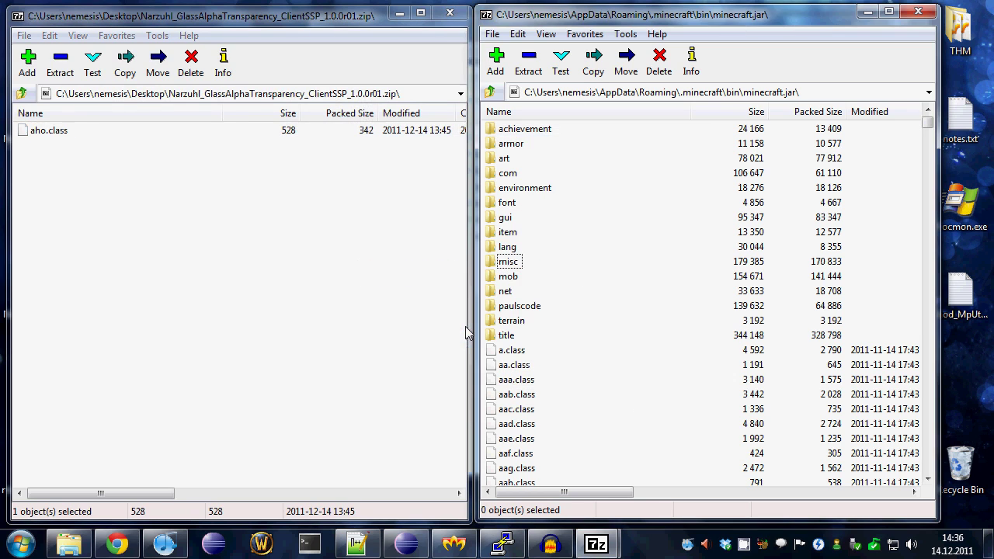
{"action": "left_click", "coordinate": [450, 12]}
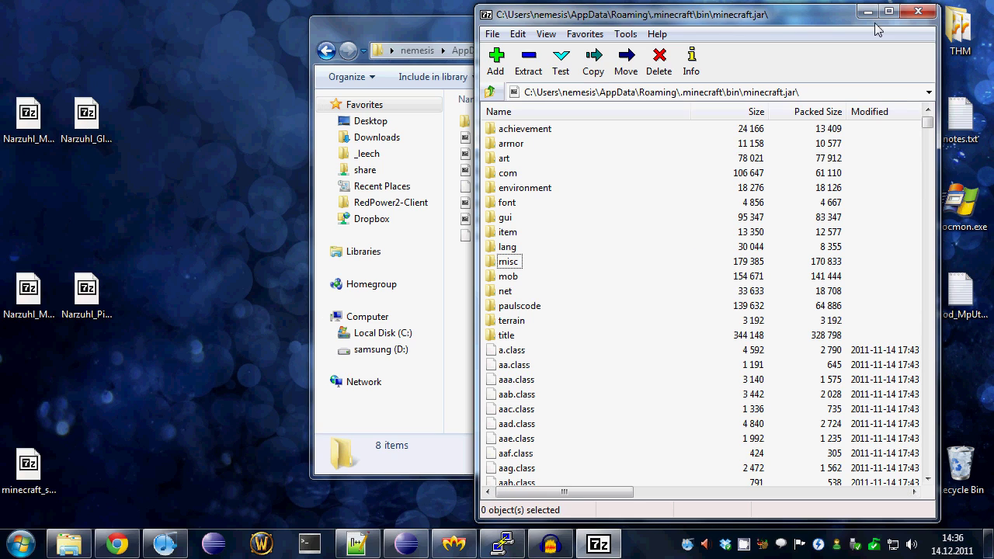
Close 7-Zip and move minecraft_server.jar from the desktop into the bin folder
{"action": "left_click", "coordinate": [918, 13]}
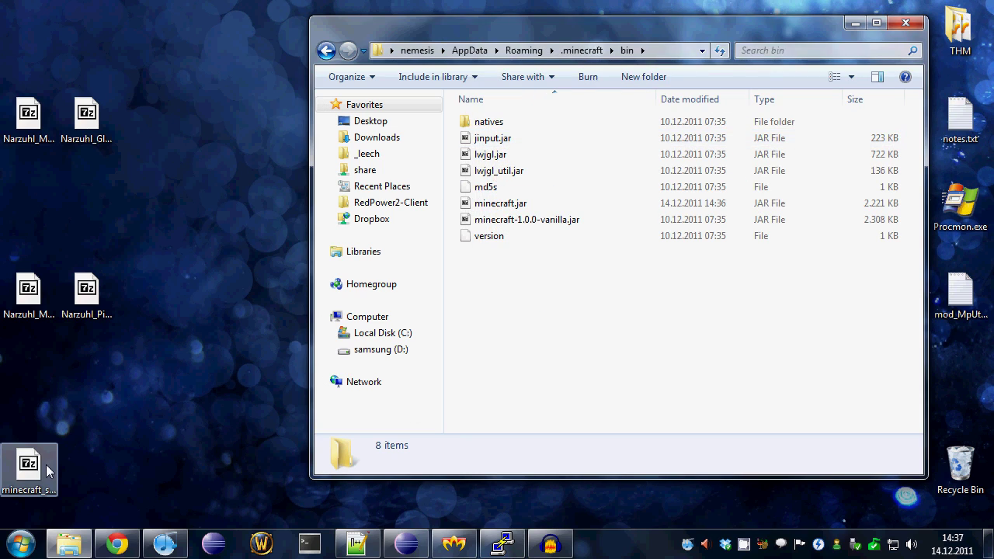
{"action": "left_click_drag", "start_coordinate": [47, 472], "coordinate": [265, 464]}
{"action": "left_click_drag", "start_coordinate": [476, 363], "coordinate": [595, 355]}
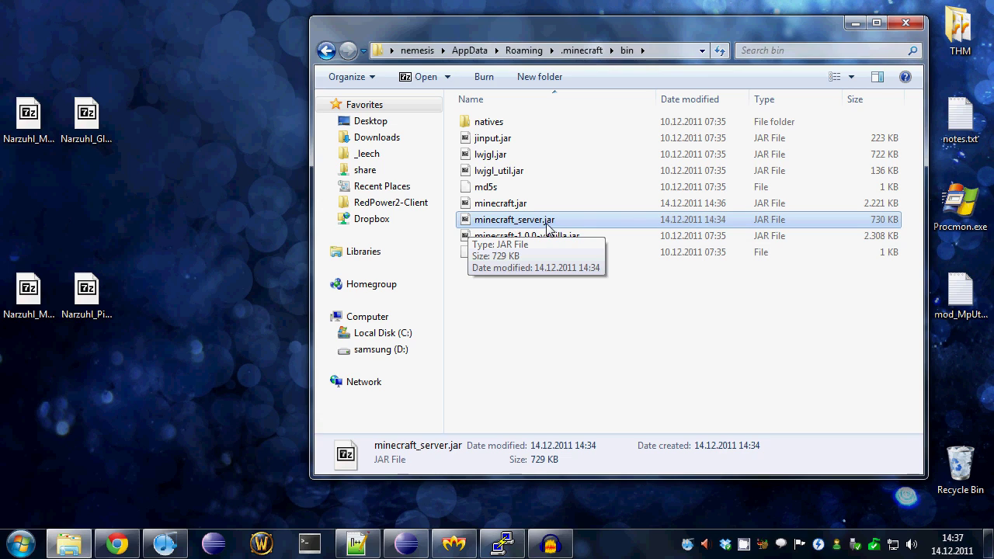
Make a backup copy named minecraft_server-1.0.1-vanilla.jar
{"action": "left_click_drag", "start_coordinate": [548, 225], "coordinate": [598, 362], "text": "ctrl"}
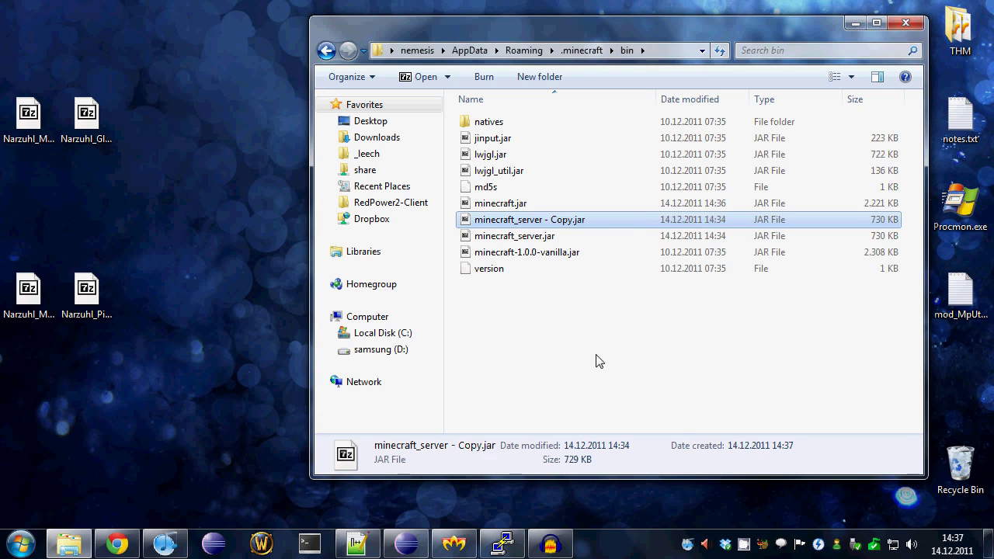
{"action": "key", "text": "F2"}
{"action": "key", "text": "Right"}
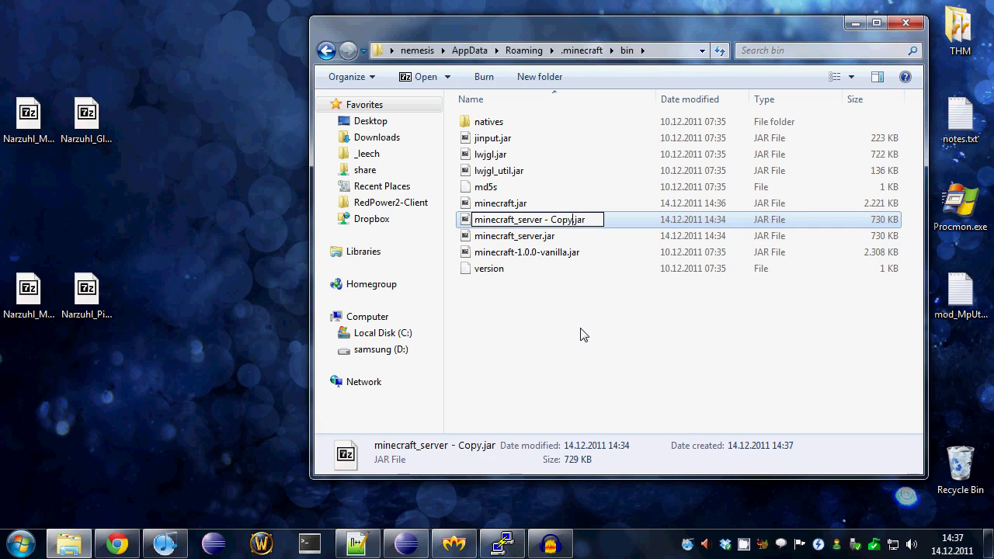
{"action": "key", "text": "BackSpace"}
{"action": "key", "text": "BackSpace"}
{"action": "key", "text": "BackSpace"}
{"action": "key", "text": "BackSpace"}
{"action": "key", "text": "BackSpace"}
{"action": "key", "text": "BackSpace"}
{"action": "key", "text": "BackSpace"}
{"action": "type", "text": "-"}
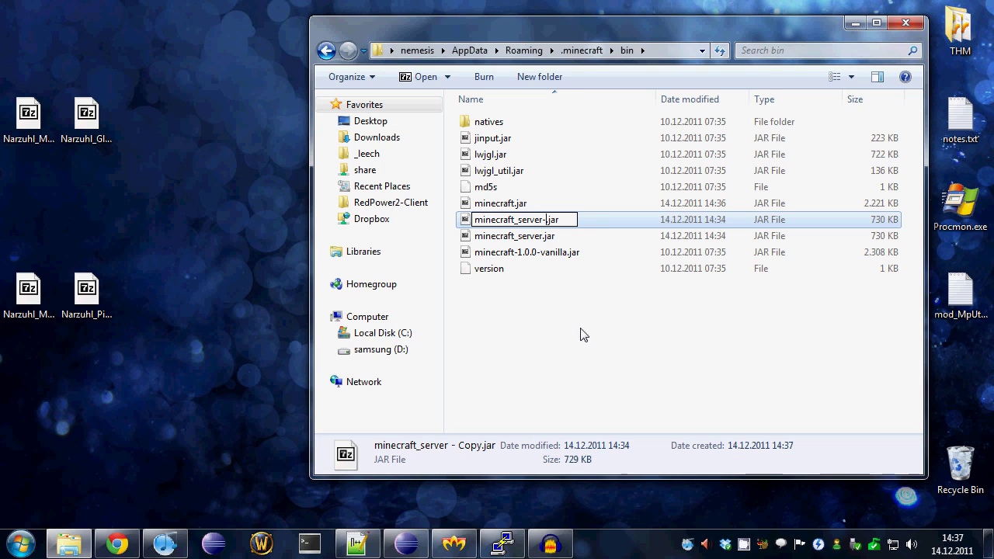
{"action": "type", "text": "1.0.1-vanilla"}
{"action": "key", "text": "Return"}
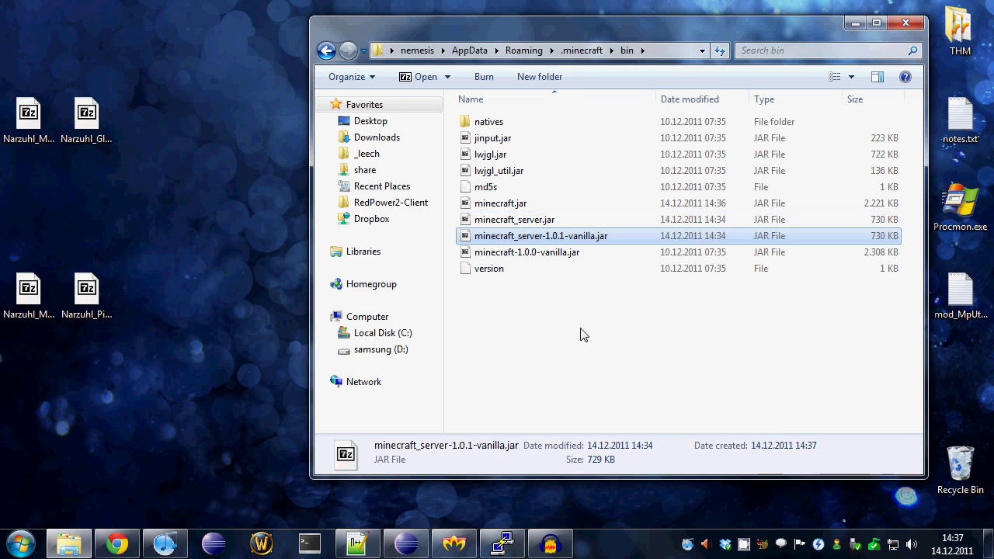
Open minecraft_server.jar in 7-Zip and select its META-INF folder
{"action": "right_click", "coordinate": [496, 219]}
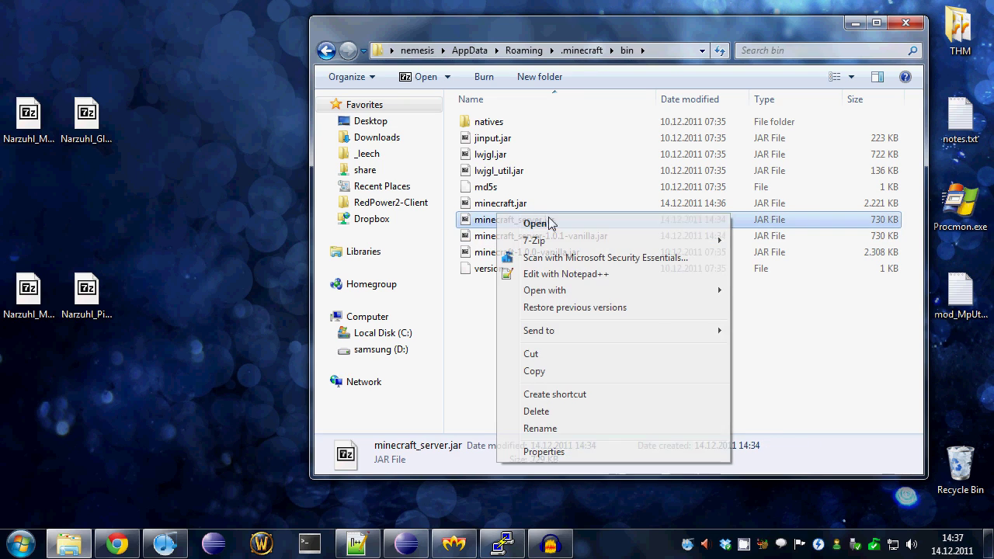
{"action": "mouse_move", "coordinate": [543, 240]}
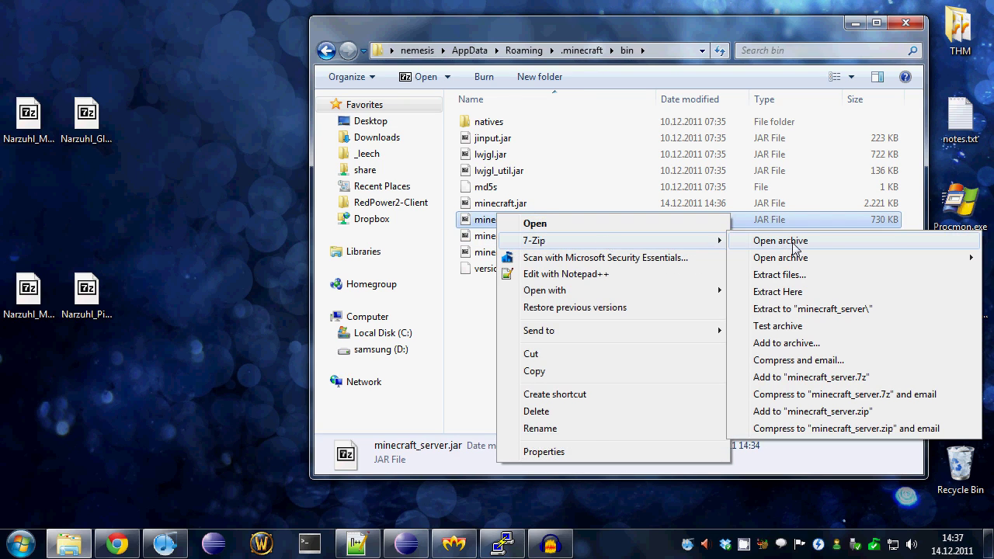
{"action": "left_click", "coordinate": [795, 242]}
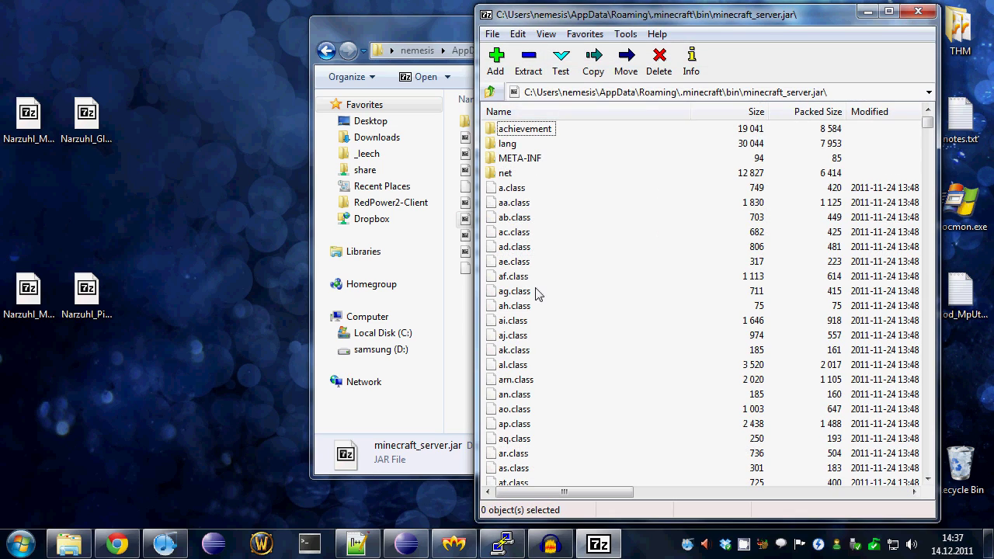
{"action": "left_click", "coordinate": [522, 160]}
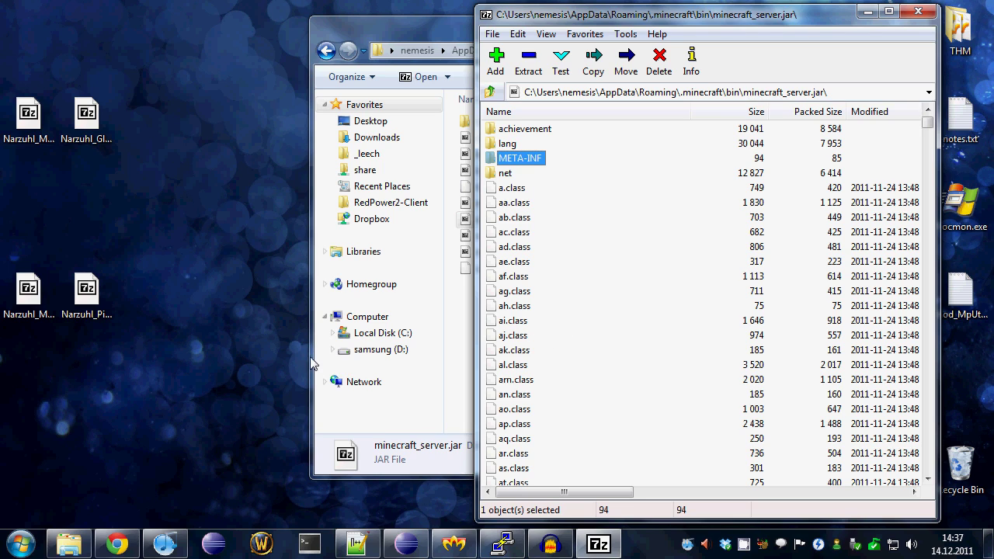
Copy de.class from the MobSpawner server mod zip into minecraft_server.jar, then close that zip
{"action": "left_click", "coordinate": [87, 297]}
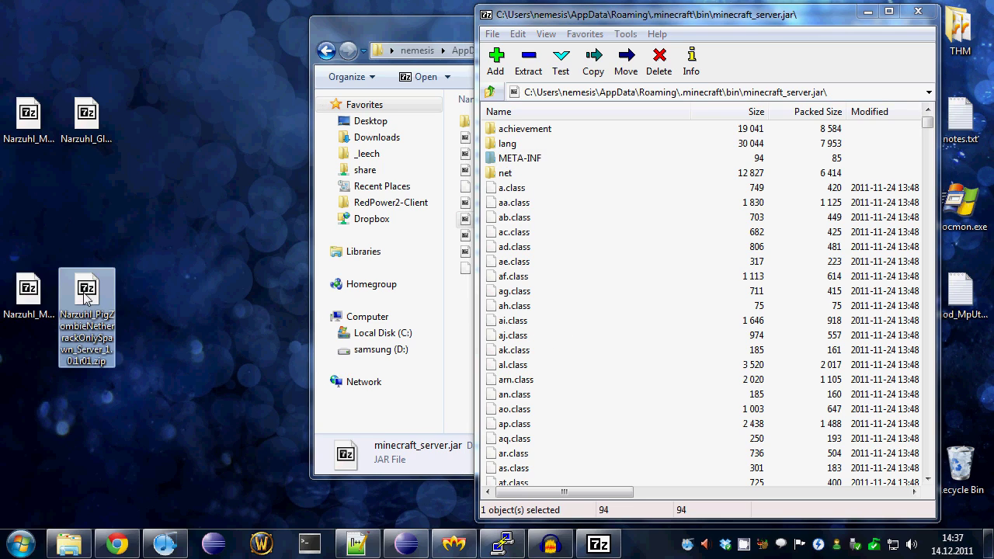
{"action": "left_click", "coordinate": [24, 290]}
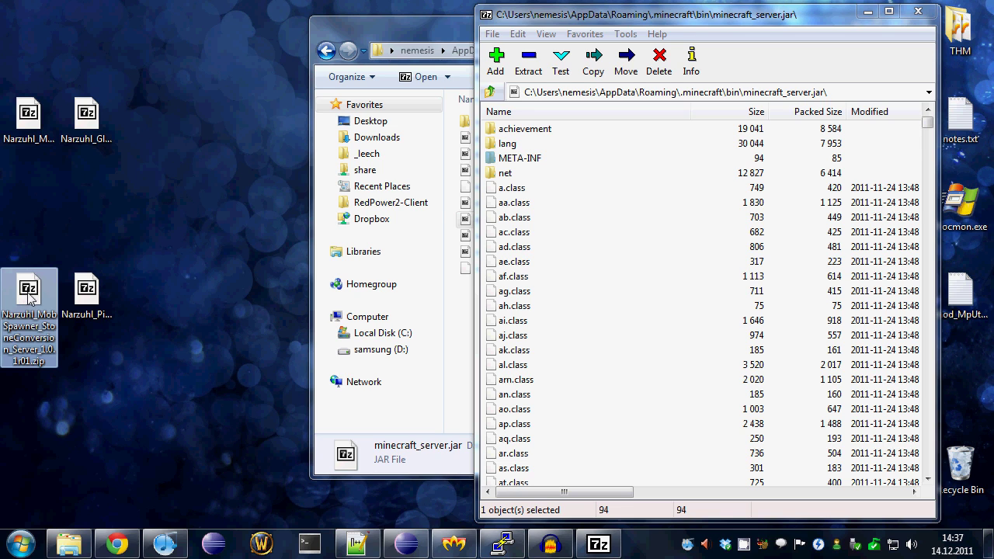
{"action": "double_click", "coordinate": [29, 295]}
{"action": "left_click_drag", "start_coordinate": [567, 22], "coordinate": [99, 22]}
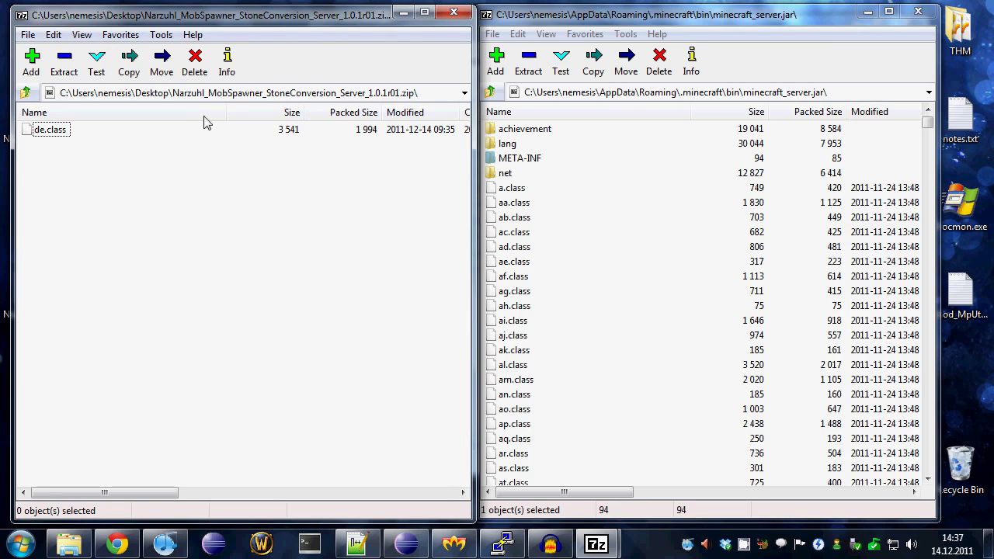
{"action": "left_click_drag", "start_coordinate": [48, 132], "coordinate": [625, 394]}
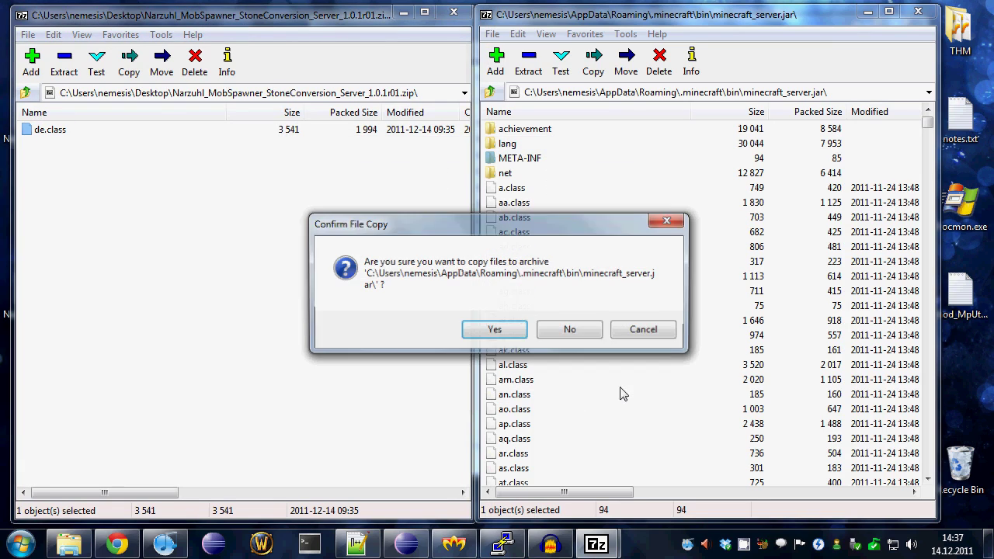
{"action": "left_click", "coordinate": [496, 330]}
{"action": "left_click", "coordinate": [422, 215]}
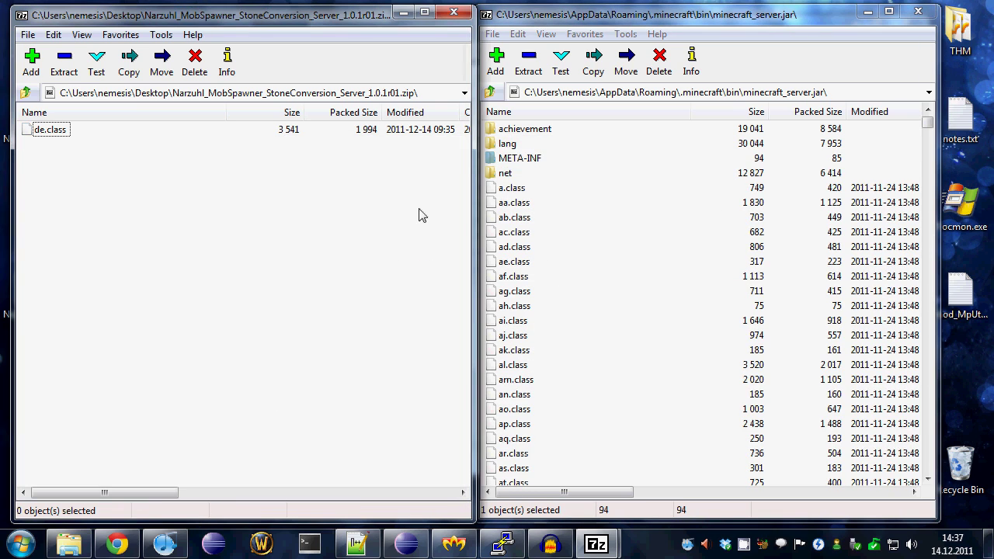
{"action": "left_click", "coordinate": [456, 14]}
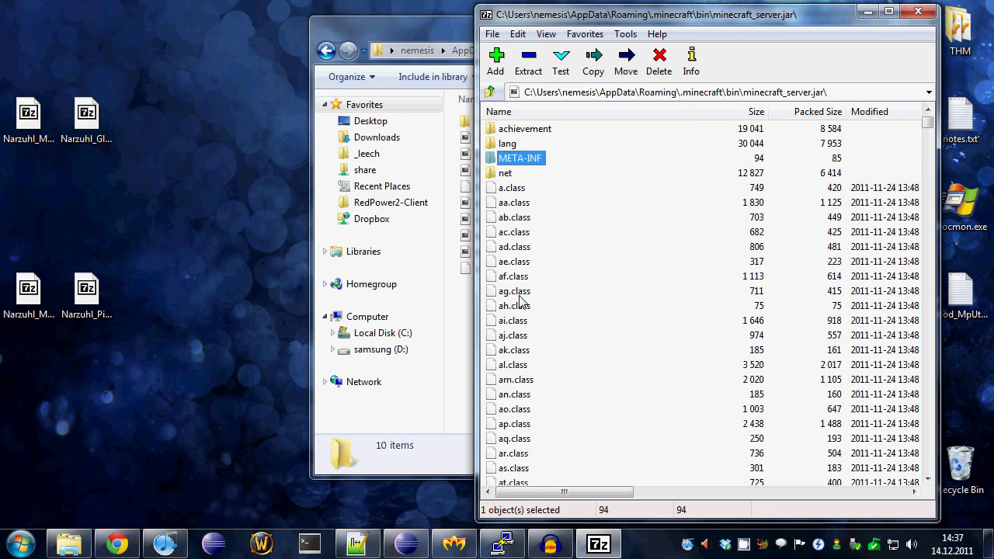
Copy xj.class from the PigZombie server mod zip into minecraft_server.jar and close both archives
{"action": "left_click", "coordinate": [92, 289]}
{"action": "double_click", "coordinate": [92, 289]}
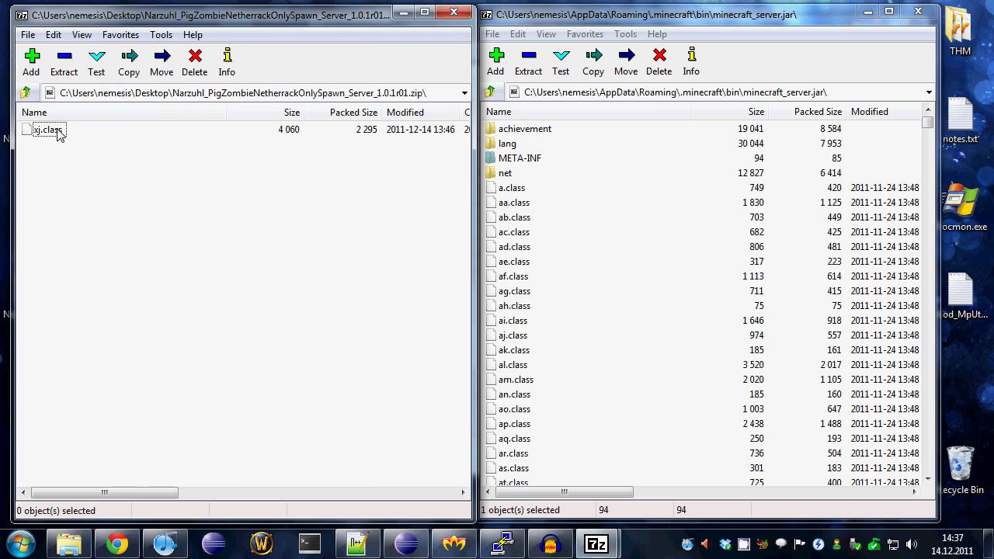
{"action": "left_click_drag", "start_coordinate": [48, 133], "coordinate": [591, 362]}
{"action": "left_click", "coordinate": [495, 329]}
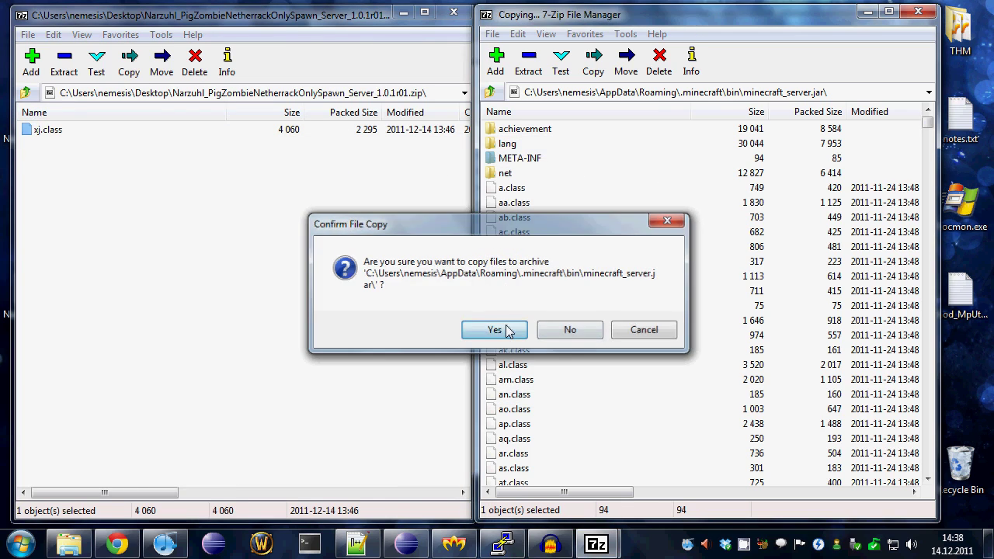
{"action": "left_click", "coordinate": [417, 244]}
{"action": "left_click", "coordinate": [453, 13]}
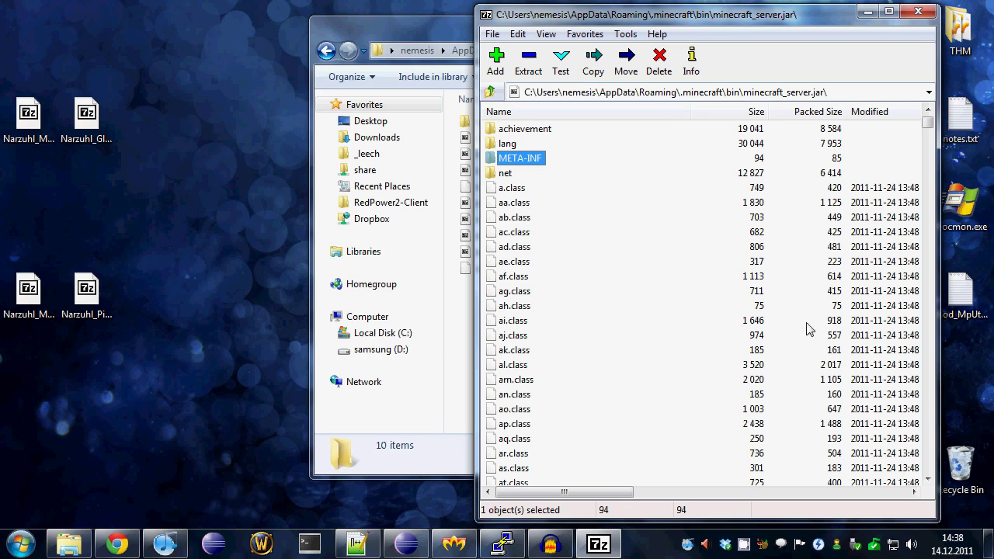
{"action": "left_click", "coordinate": [918, 11]}
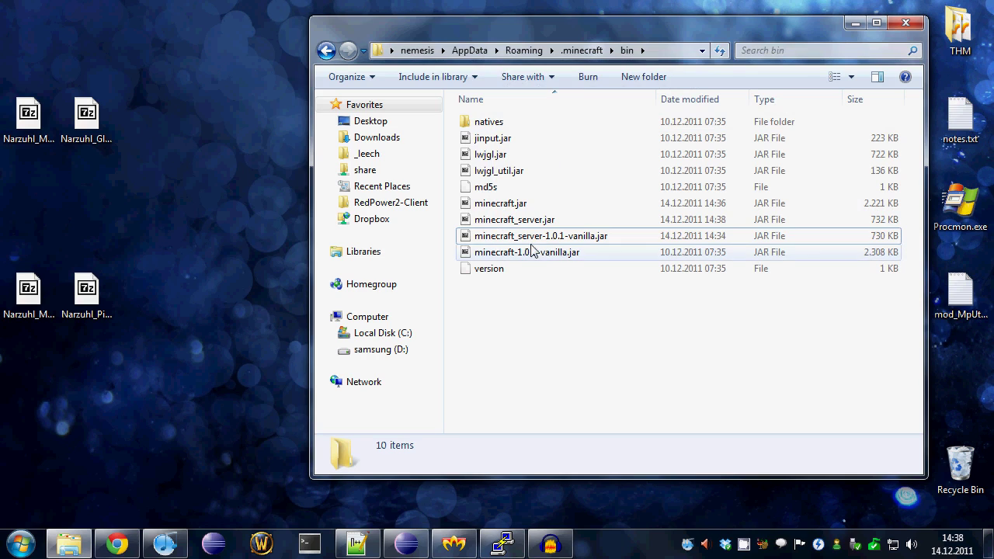
Inspect minecraft_server.jar's context menu, dismiss it, and close the bin folder window
{"action": "left_click", "coordinate": [515, 220]}
{"action": "right_click", "coordinate": [512, 225]}
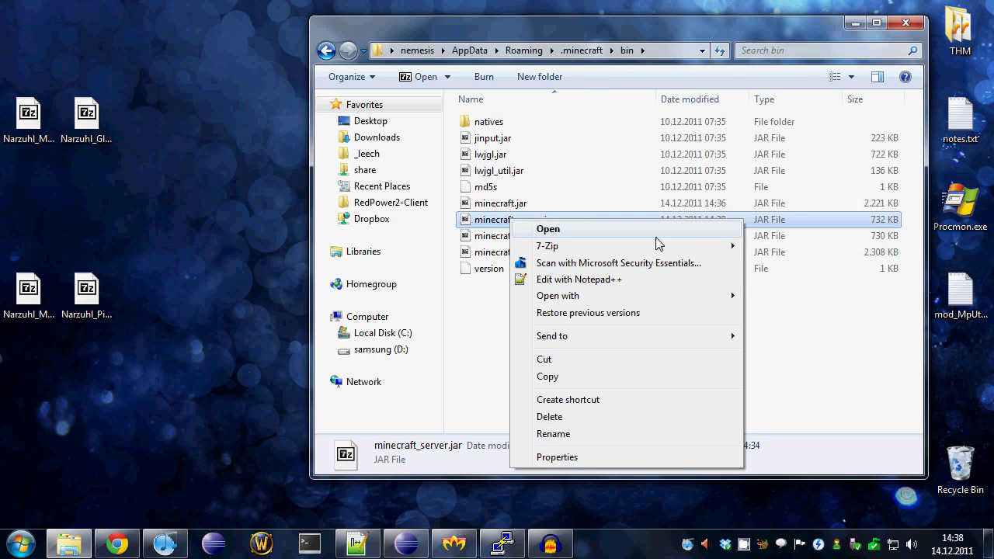
{"action": "left_click", "coordinate": [501, 322]}
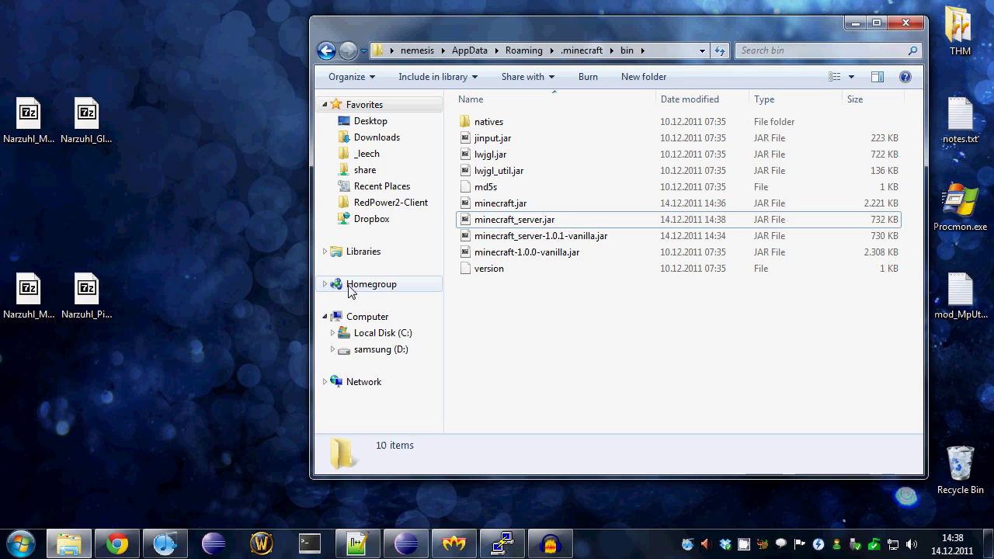
{"action": "left_click", "coordinate": [906, 22]}
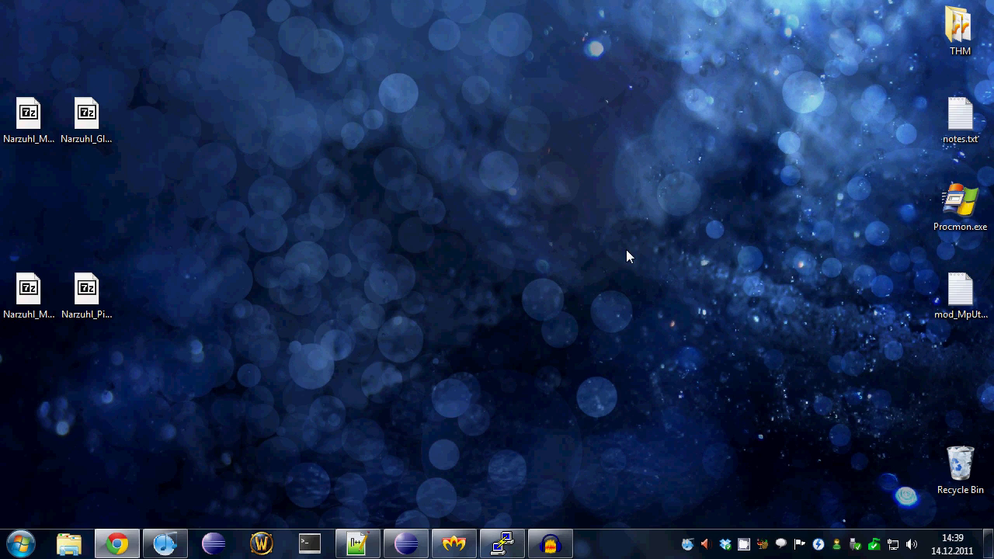